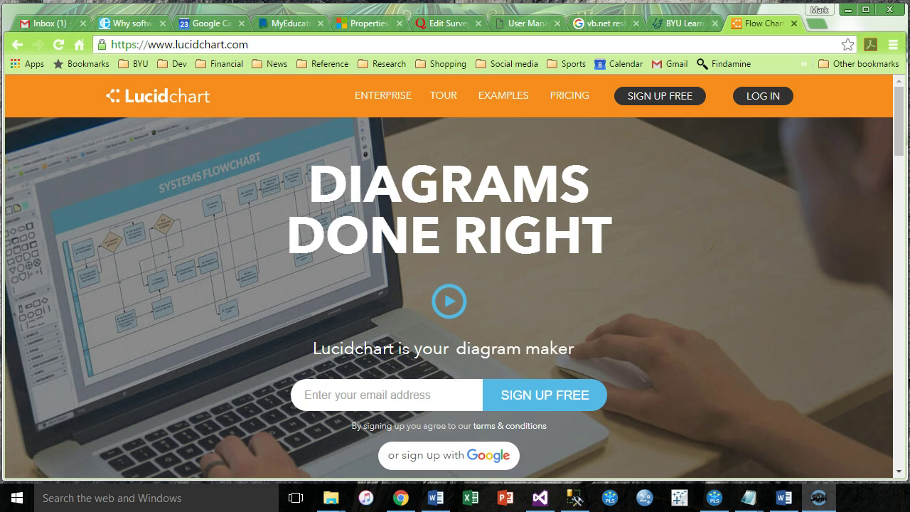
Step: Go to the Lucidchart pricing page and look over the free Student and Teacher education plans
left_click(660, 102)
left_click(569, 97)
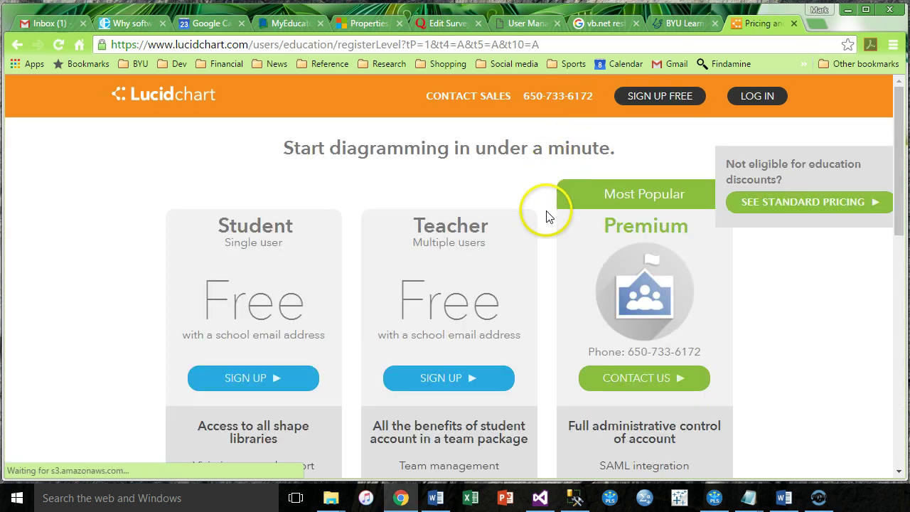
scroll(548, 192, "down", 3)
scroll(547, 217, "up", 1)
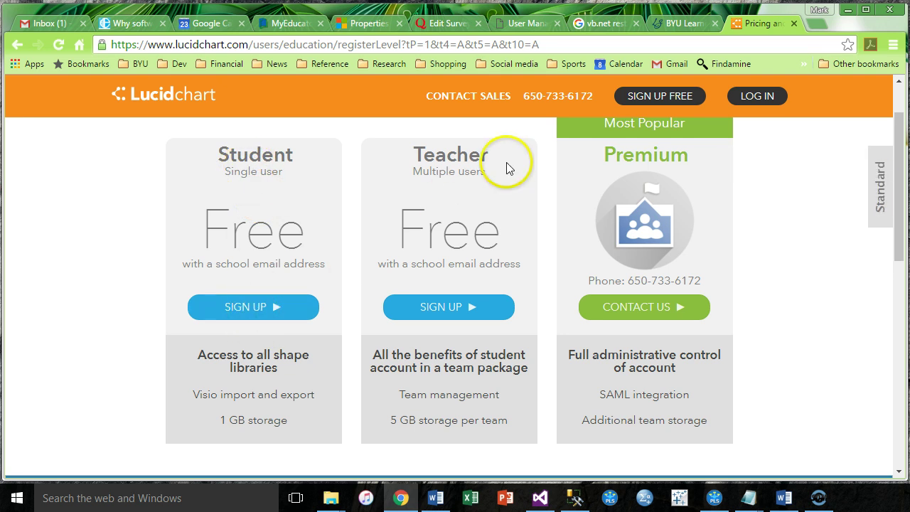
Step: Log in with the account e-mail and password, save the password, and create a new document
left_click(757, 97)
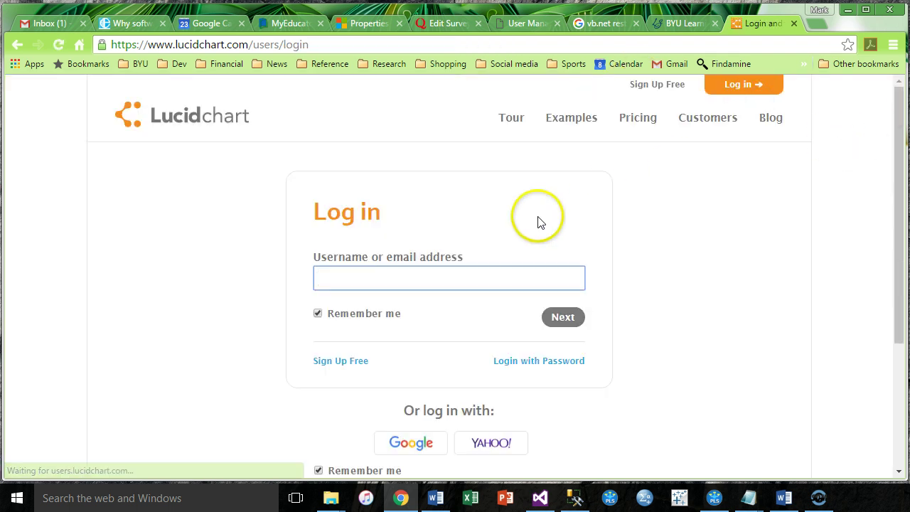
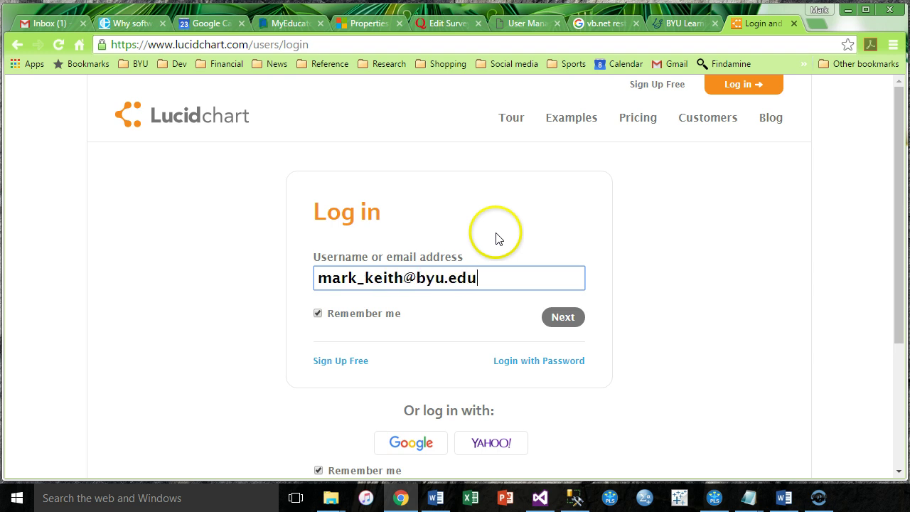
key("Return")
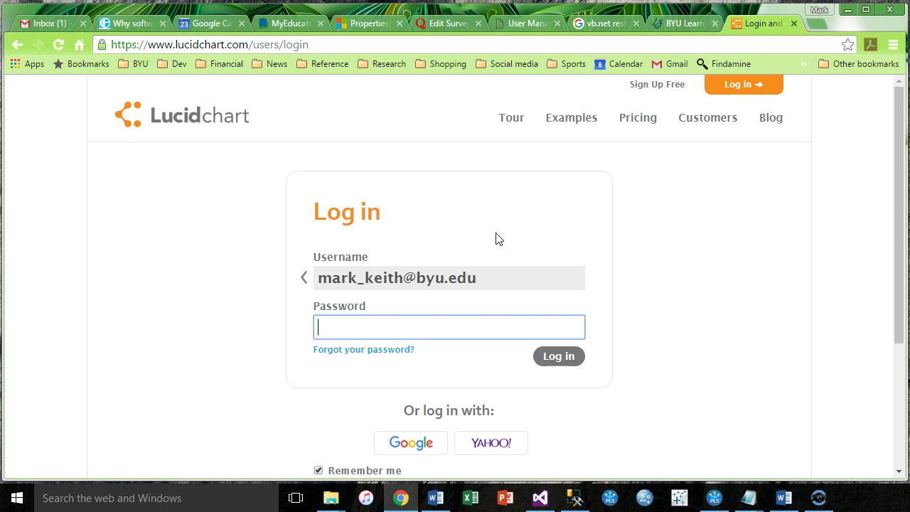
key("Return")
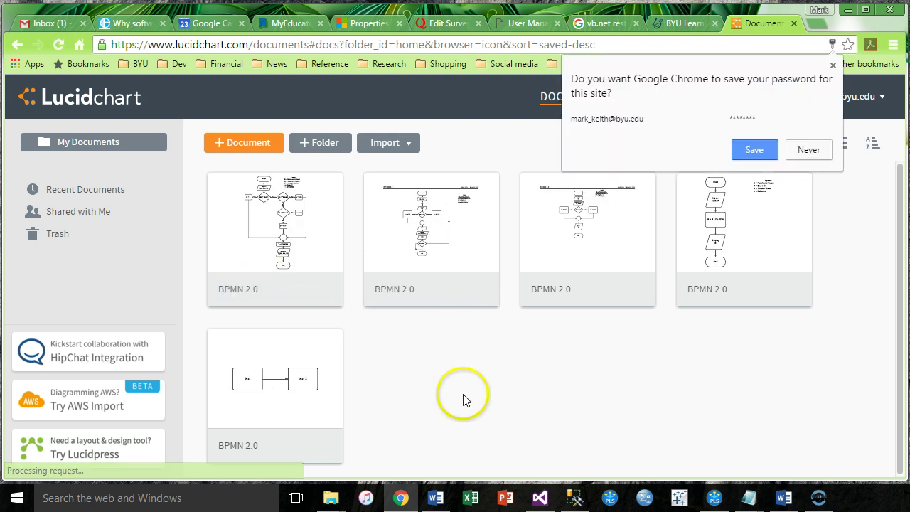
left_click(754, 151)
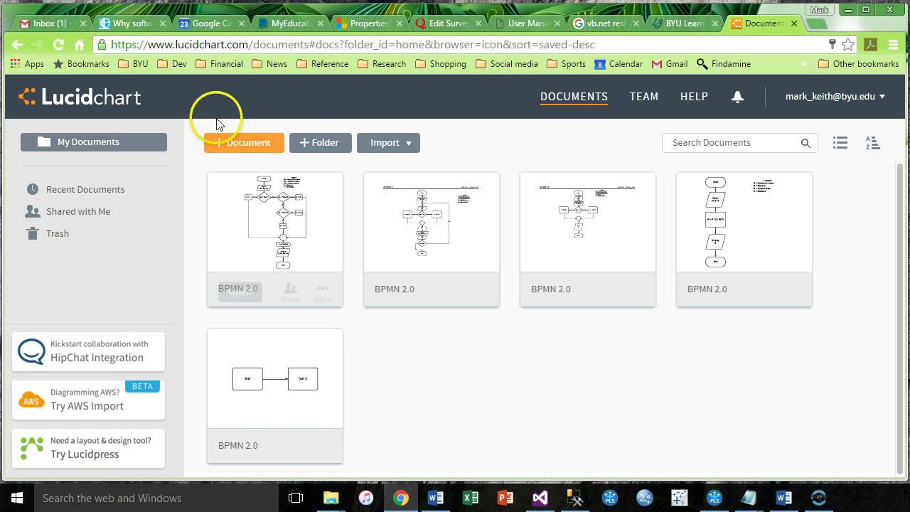
left_click(220, 142)
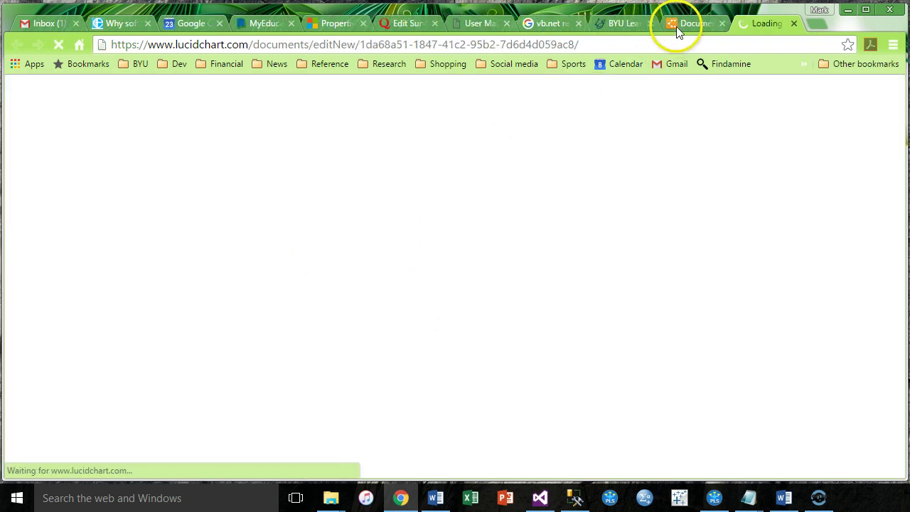
Step: Select and delete every shape of the BPMN 2.0 template, then switch to PowerPoint
left_click_drag(680, 20, 654, 0)
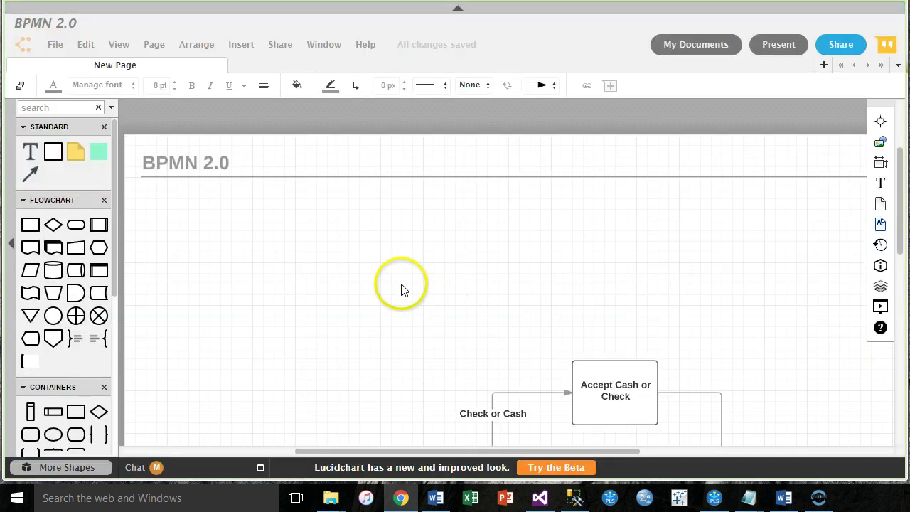
scroll(400, 289, "down", 3)
scroll(400, 289, "up", 1)
scroll(400, 289, "down", 1)
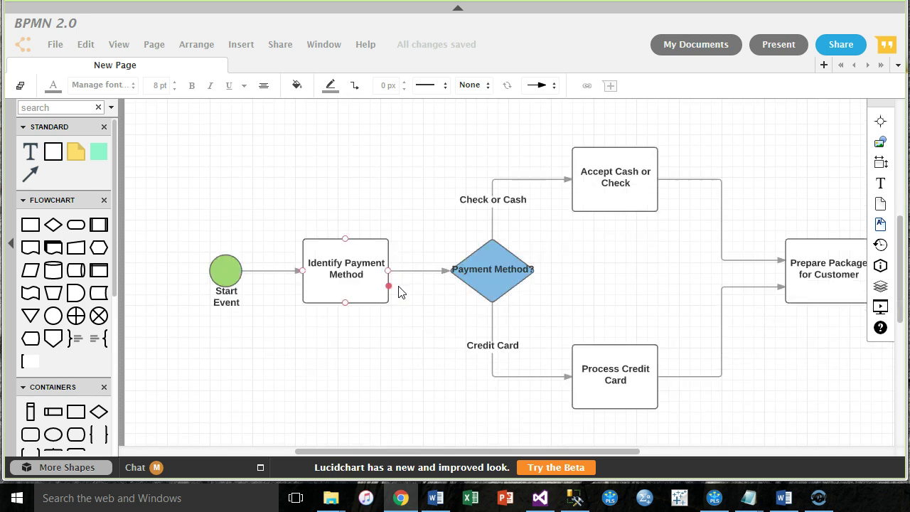
key("ctrl+a")
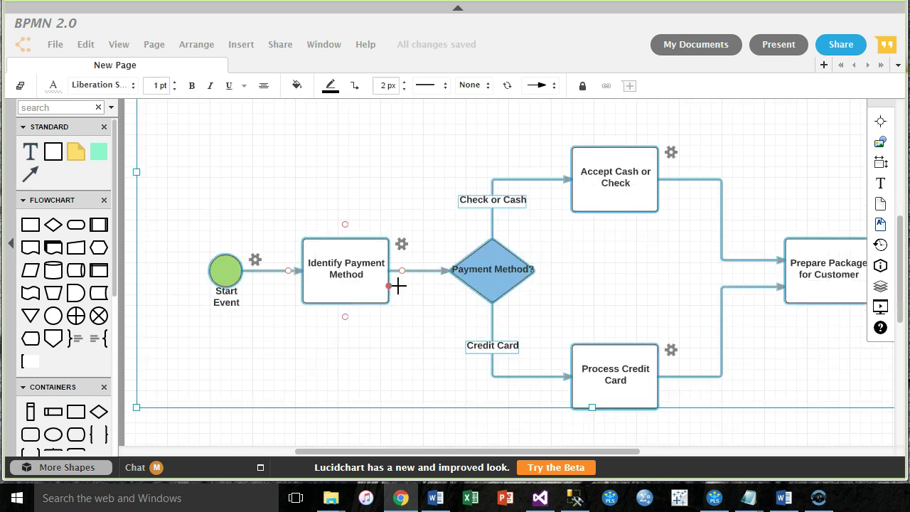
key("Delete")
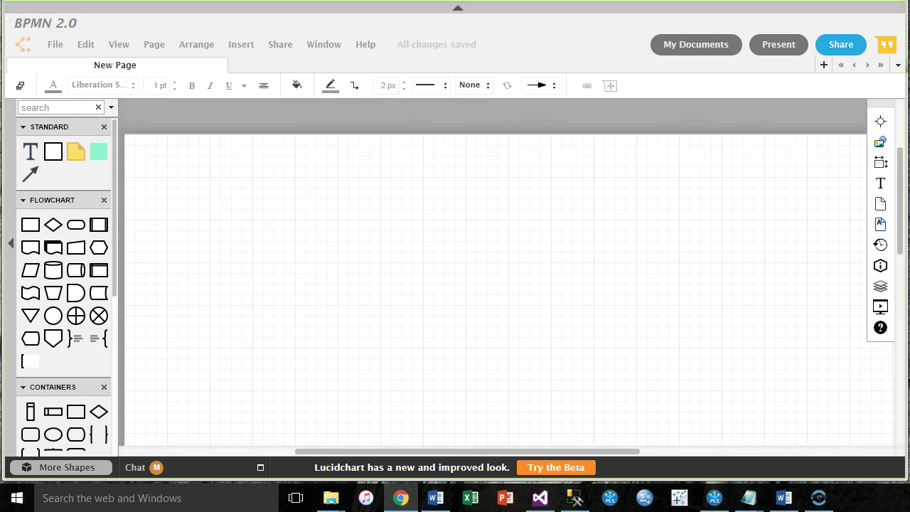
key("alt+Tab")
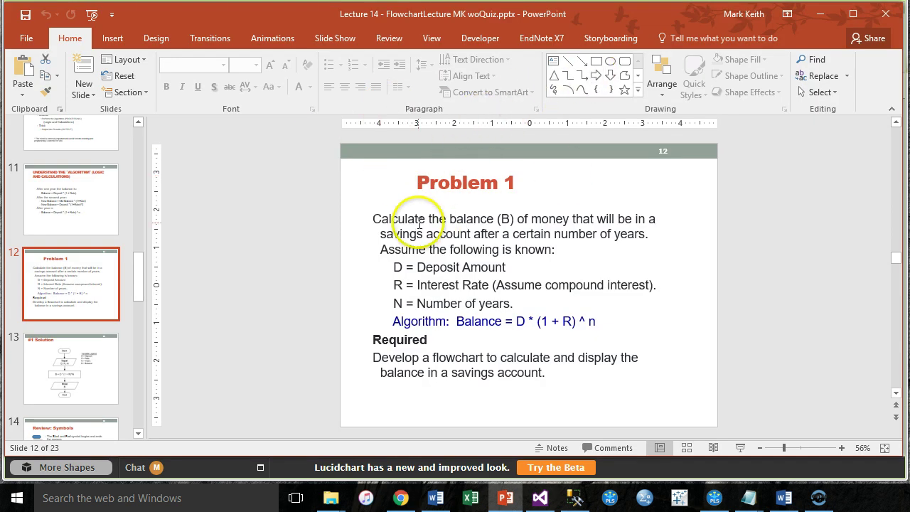
triple_click(532, 238)
left_click(589, 256)
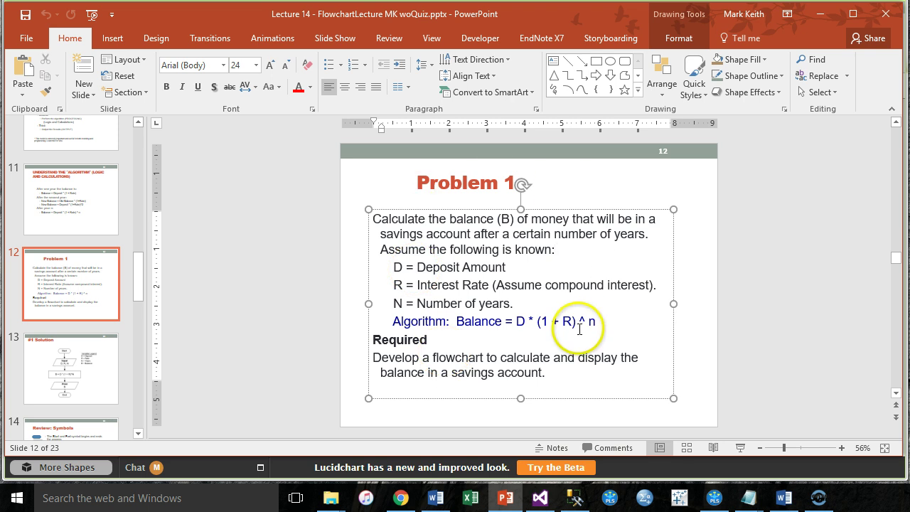
key("super+Tab")
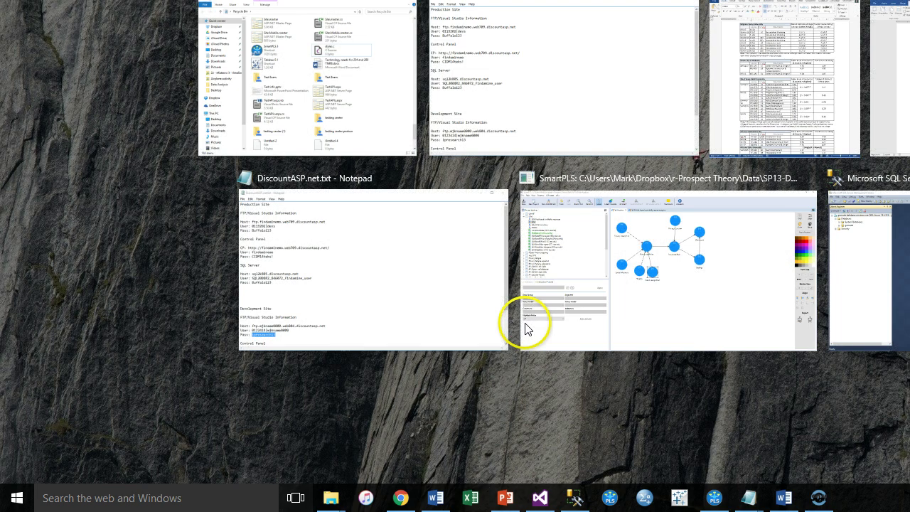
Step: Add a terminator labelled 'Start' and shrink it to 0.75 by 0.375 in
key("Escape")
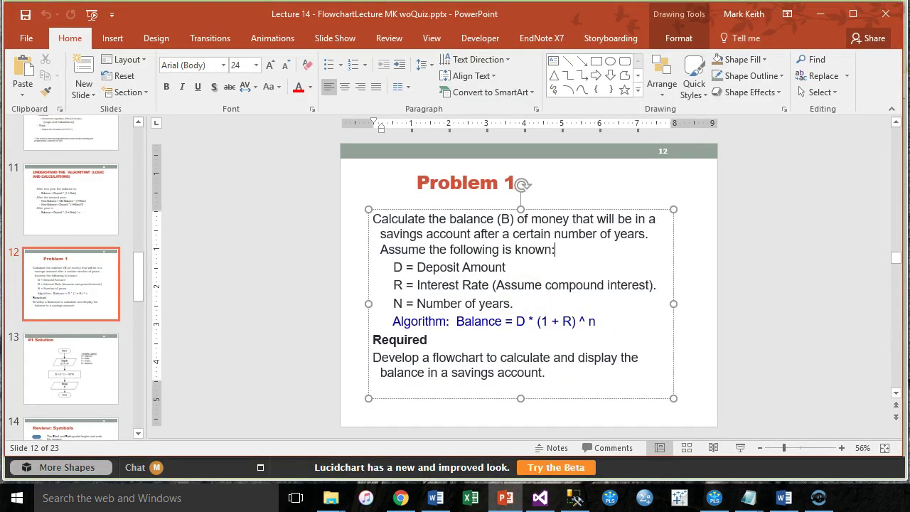
key("alt+Tab")
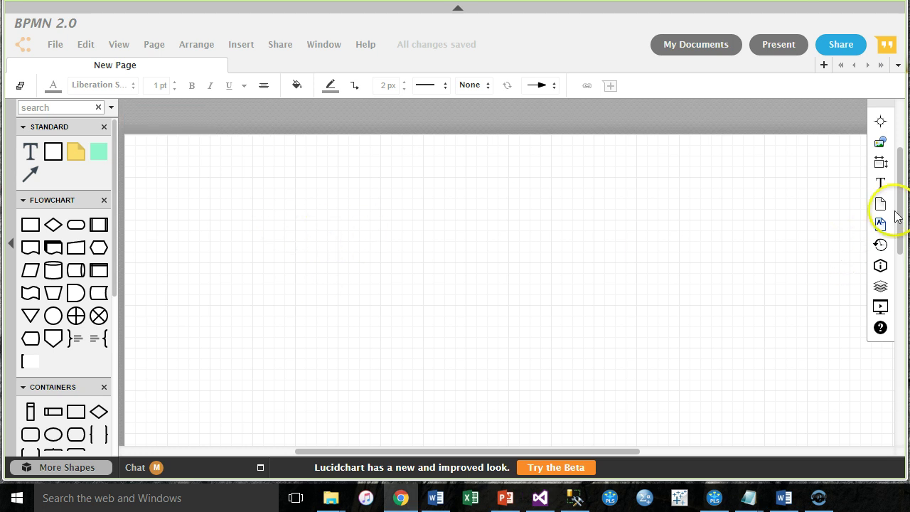
left_click_drag(899, 207, 899, 217)
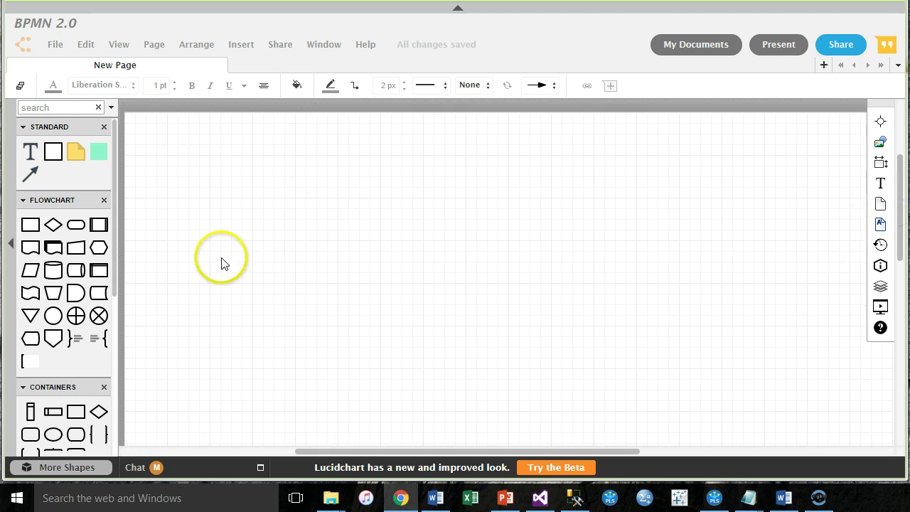
left_click_drag(76, 224, 190, 251)
double_click(189, 249)
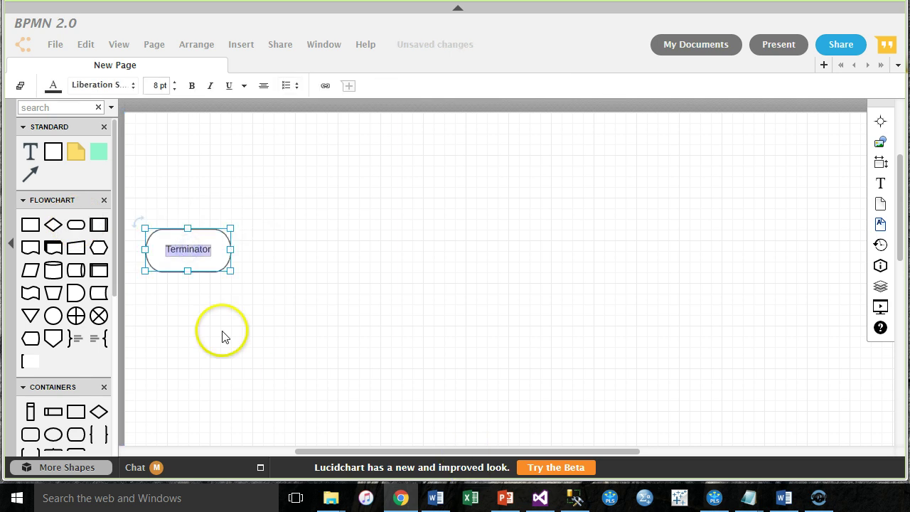
type("STa")
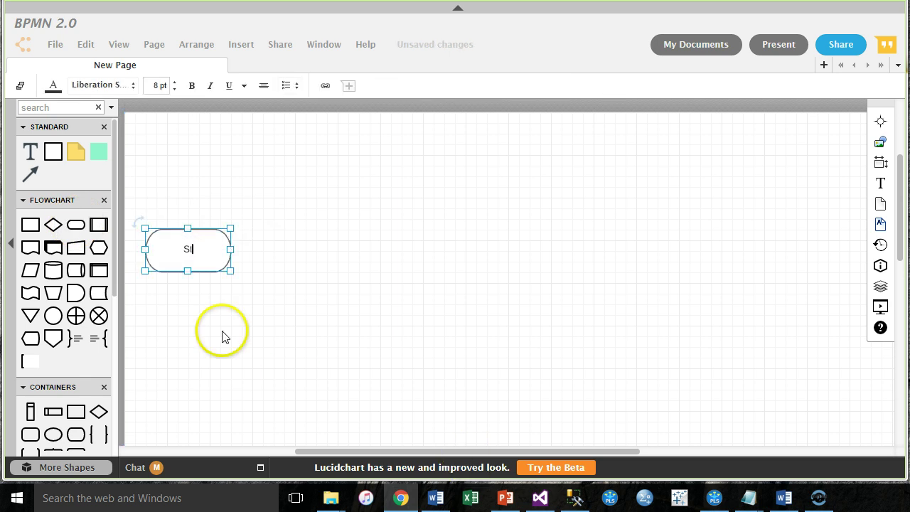
type("art")
type("tar")
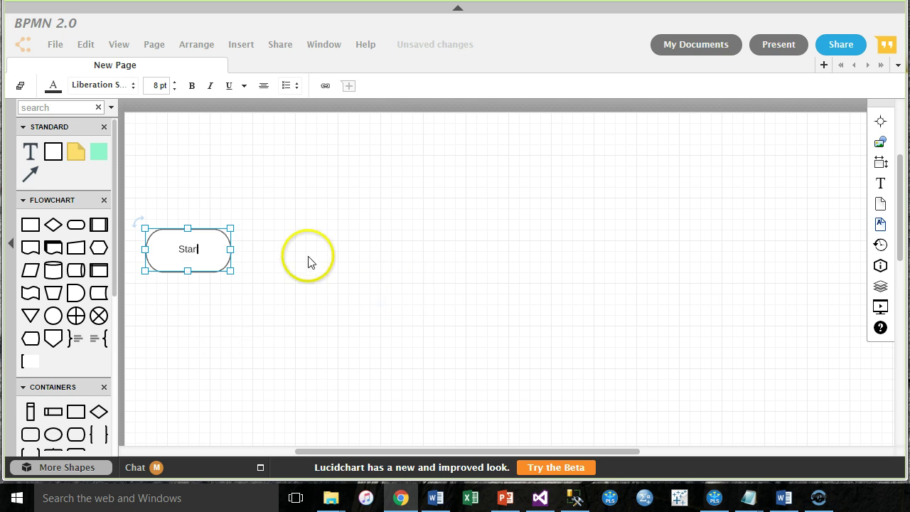
left_click(295, 249)
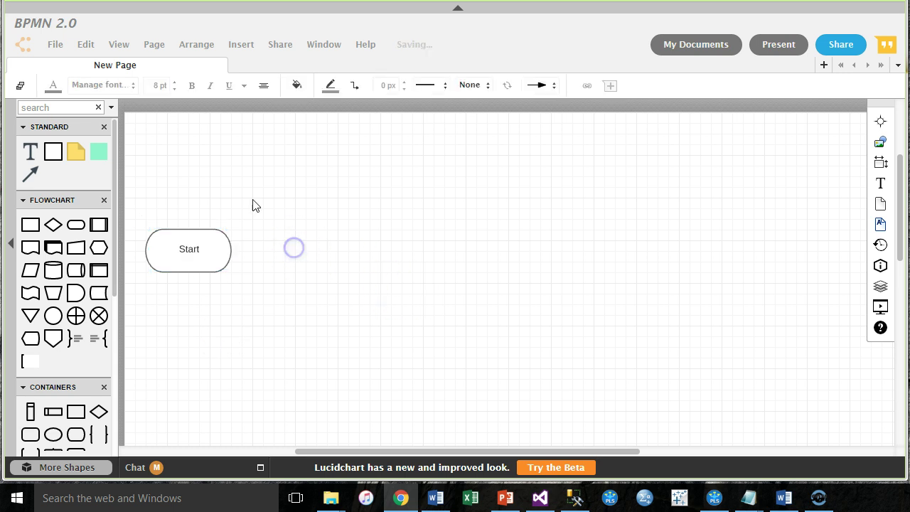
left_click(195, 244)
left_click_drag(228, 269, 197, 260)
Step: Duplicate Start as an 'End' terminator aligned level with it to the right
key("ctrl+c")
key("ctrl+v")
left_click_drag(513, 282, 601, 246)
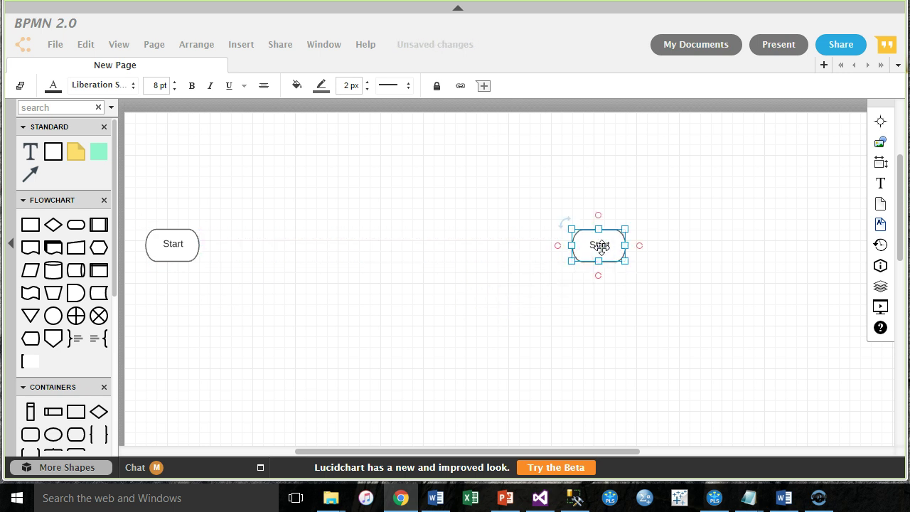
double_click(601, 246)
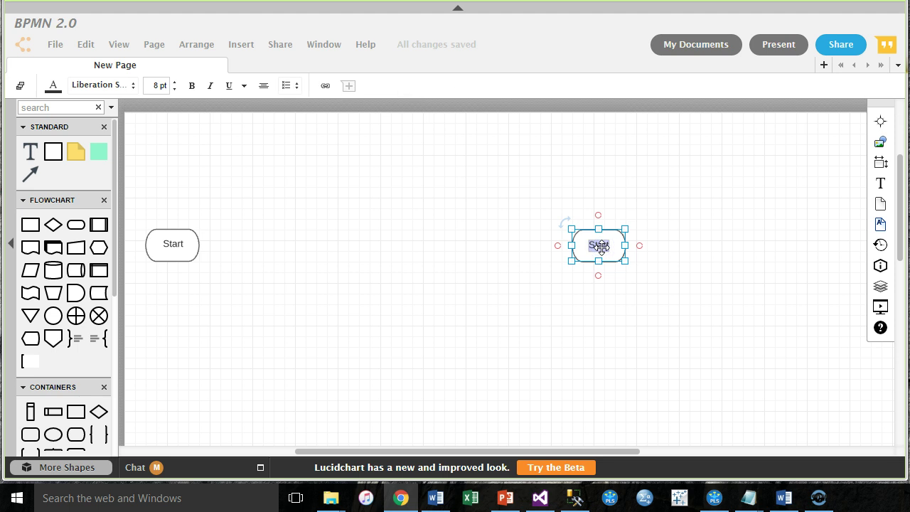
type("Em")
type("d")
left_click(465, 229)
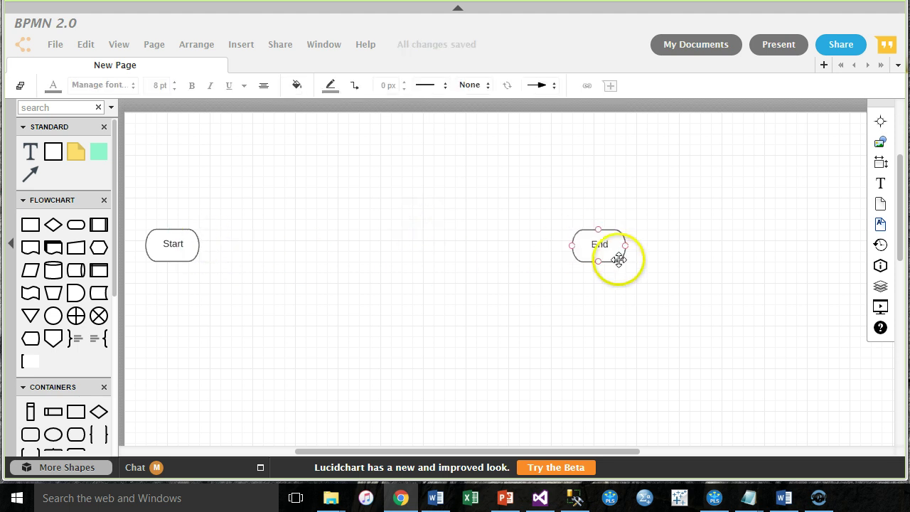
mouse_move(616, 252)
left_mouse_down()
mouse_move(603, 246)
mouse_move(621, 245)
left_mouse_up()
left_click(397, 334)
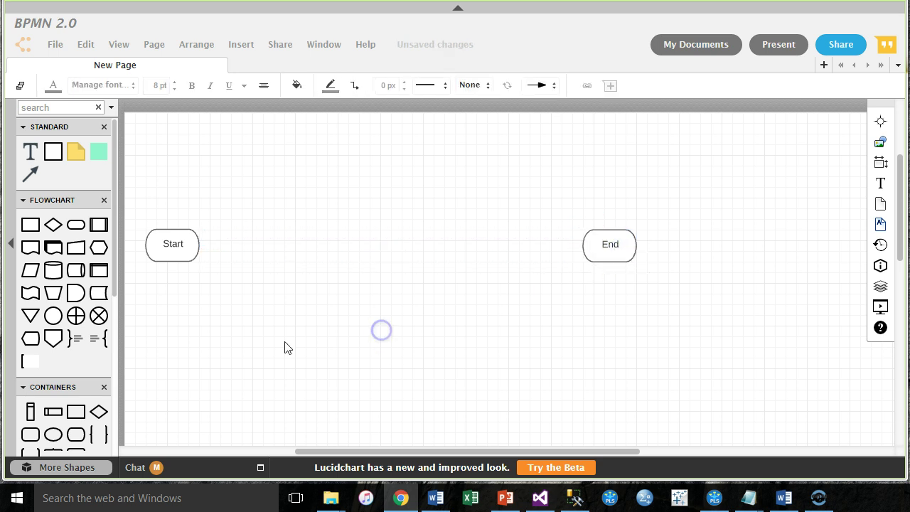
left_click(290, 340)
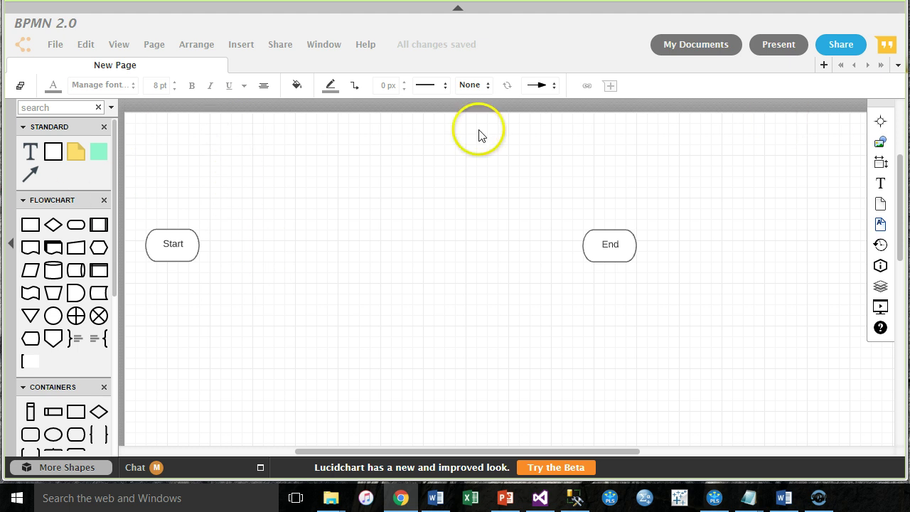
Step: Add the headings '1. Collect Inputs' and '2. Perform Processing' along the top
left_click_drag(30, 151, 253, 137)
key("BackSpace")
type("Collect Inputs")
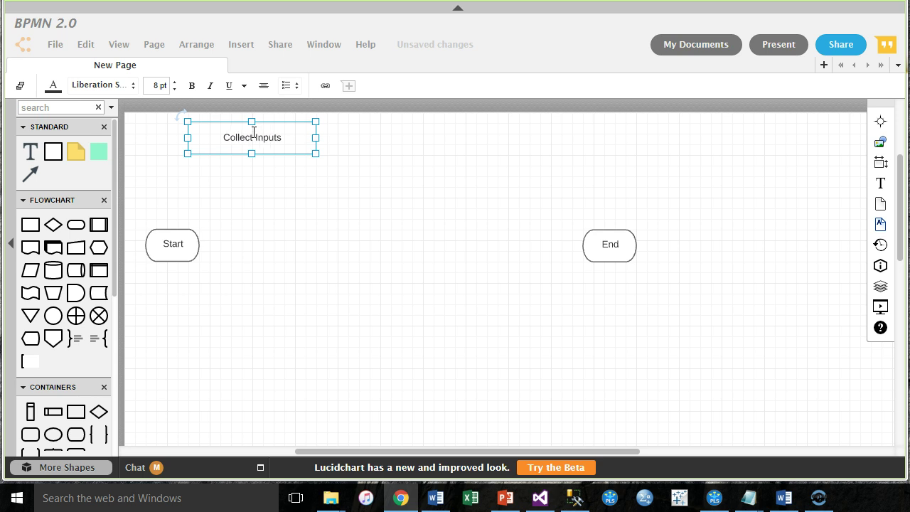
type("1.")
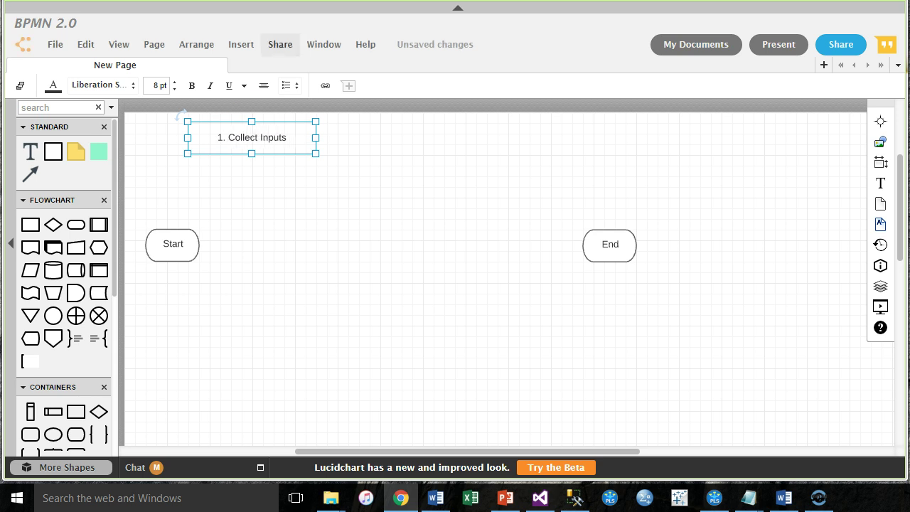
left_click(362, 189)
left_click_drag(29, 151, 410, 135)
type("2. perform Pro")
key("BackSpace")
key("BackSpace")
key("BackSpace")
type("Processing")
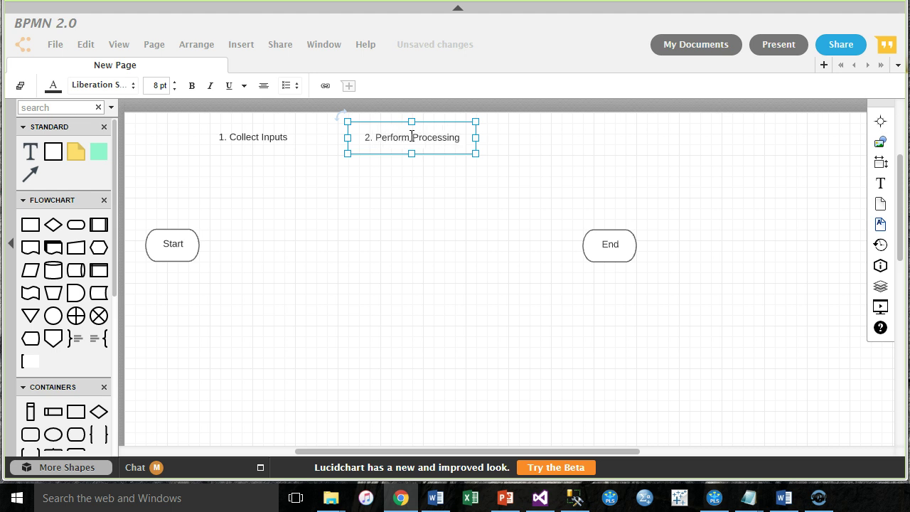
Step: Add the '3. Output Results' heading and move End further right
left_click_drag(32, 149, 559, 142)
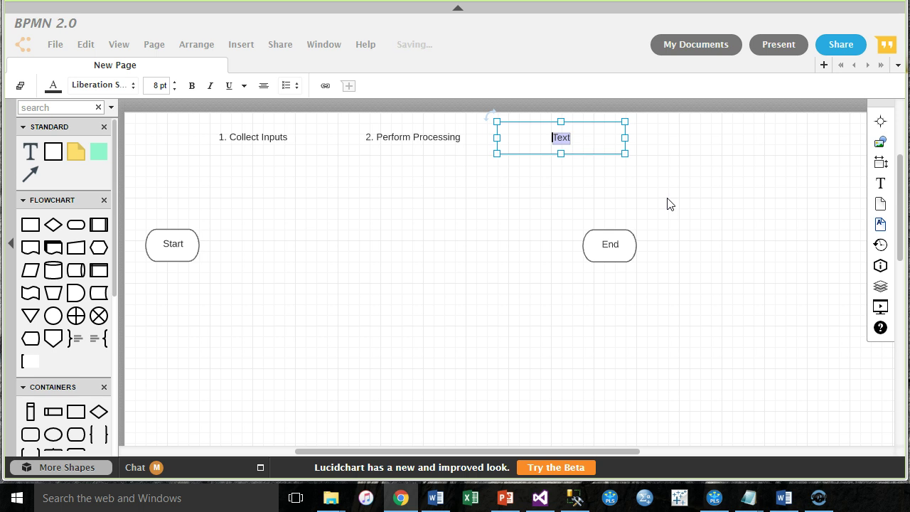
type("Output Results")
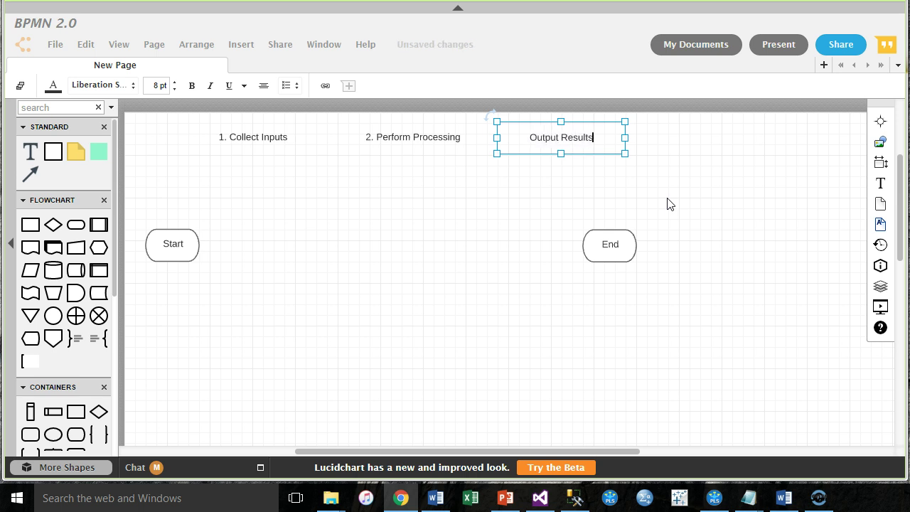
type("3.")
left_click(680, 183)
left_click_drag(612, 240, 659, 239)
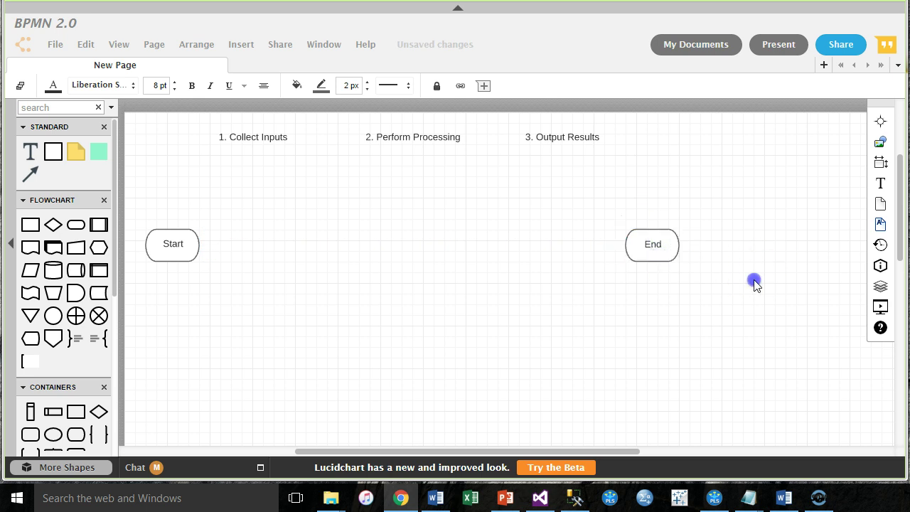
left_click(754, 279)
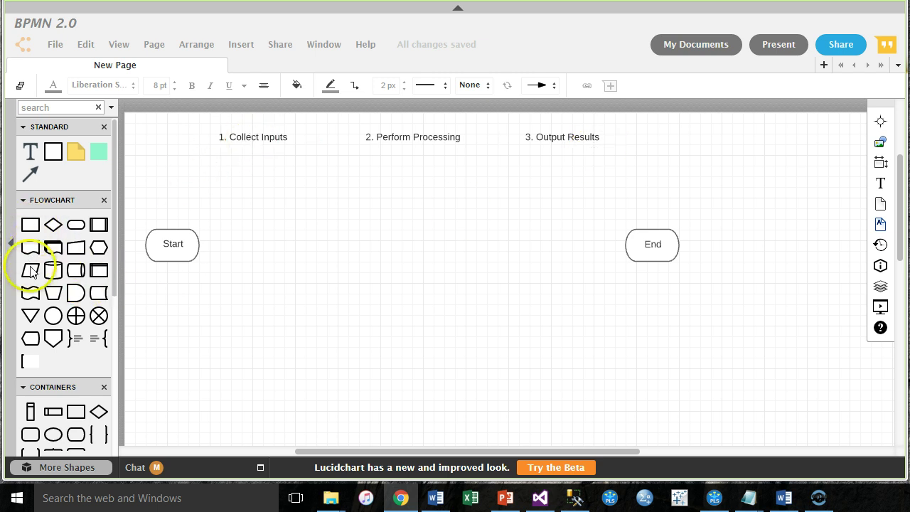
Step: Place a Data parallelogram right of Start and label it 'Inputs D, R, N'
left_click(140, 276)
left_click_drag(140, 275, 261, 249)
double_click(261, 249)
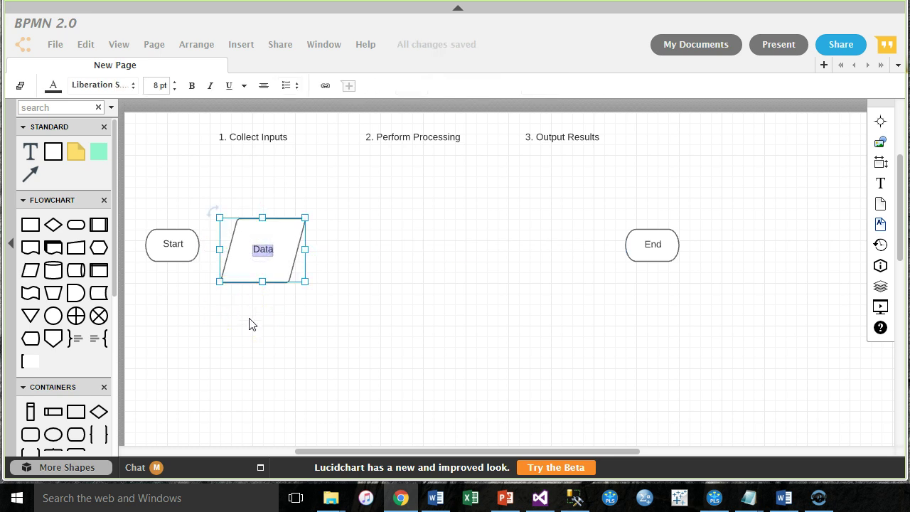
type("INpu")
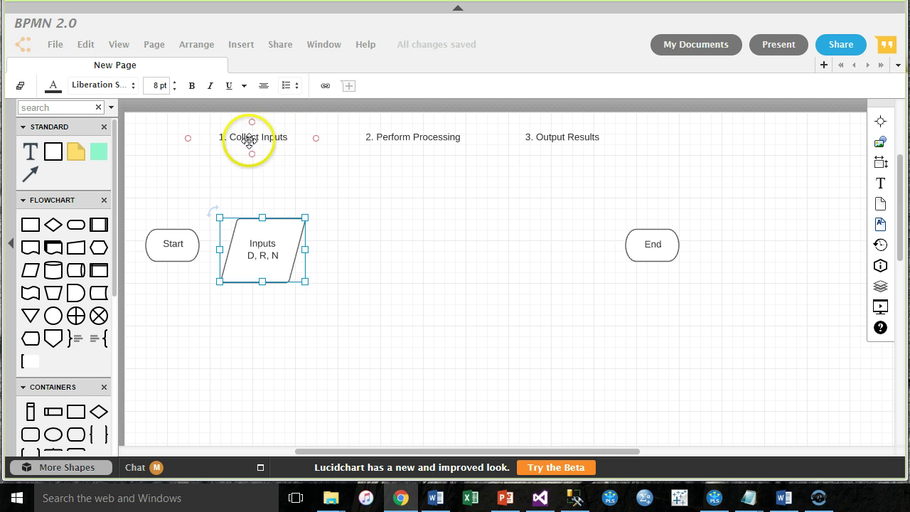
Step: Add a left-aligned legend: D = Deposit, R = Interest rate, N = Number of years
left_click(429, 348)
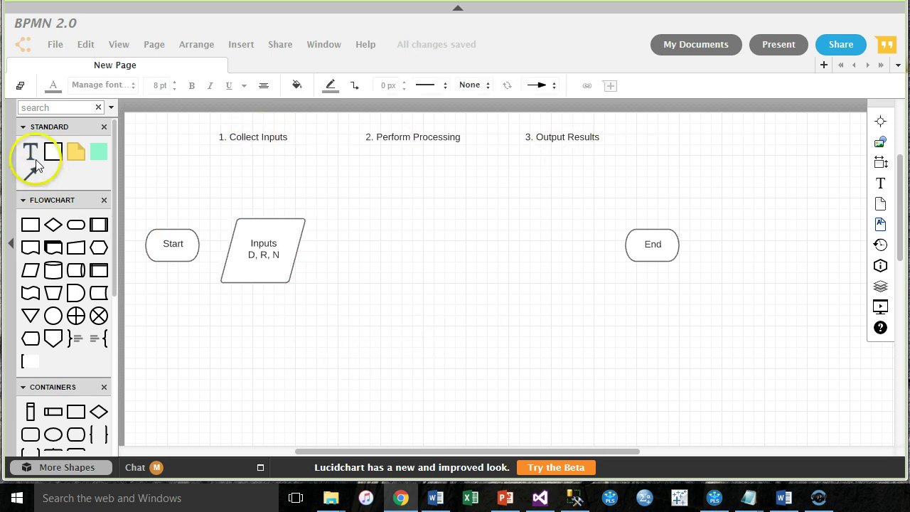
left_click_drag(31, 152, 379, 340)
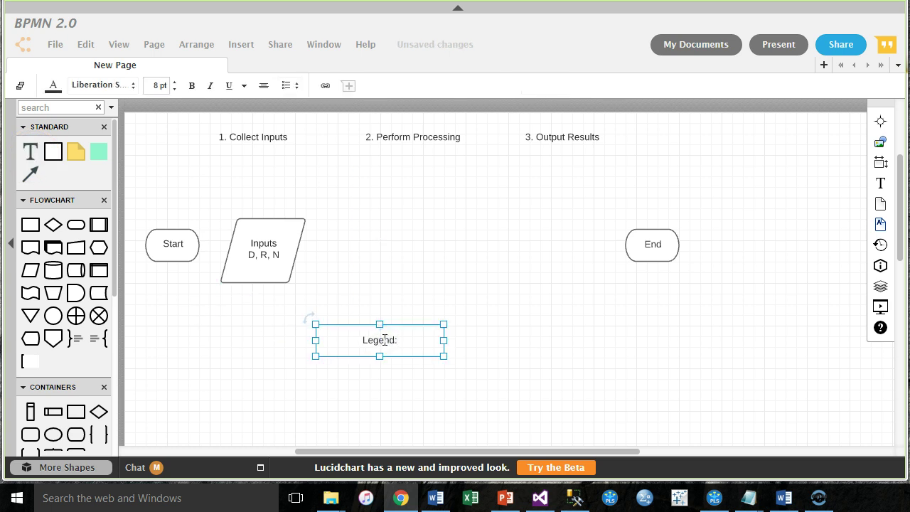
type("Legend:")
key("Return")
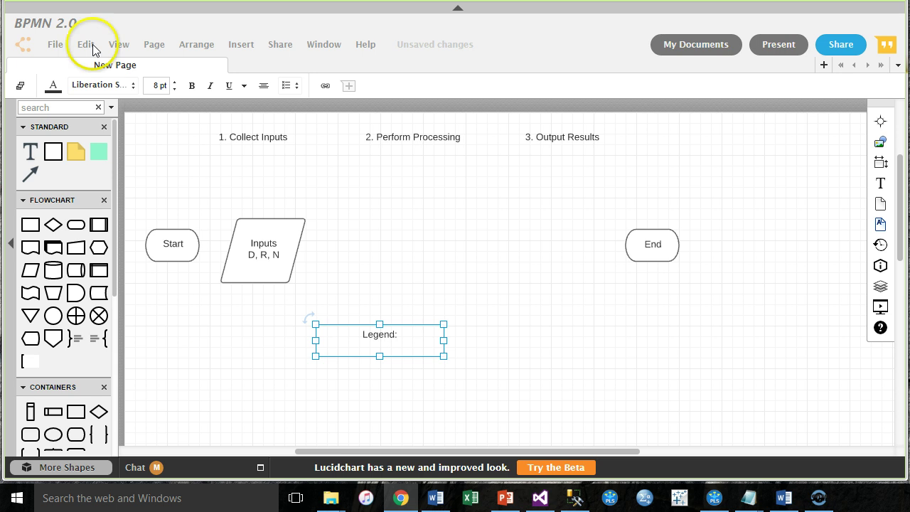
left_click(262, 85)
left_click(243, 134)
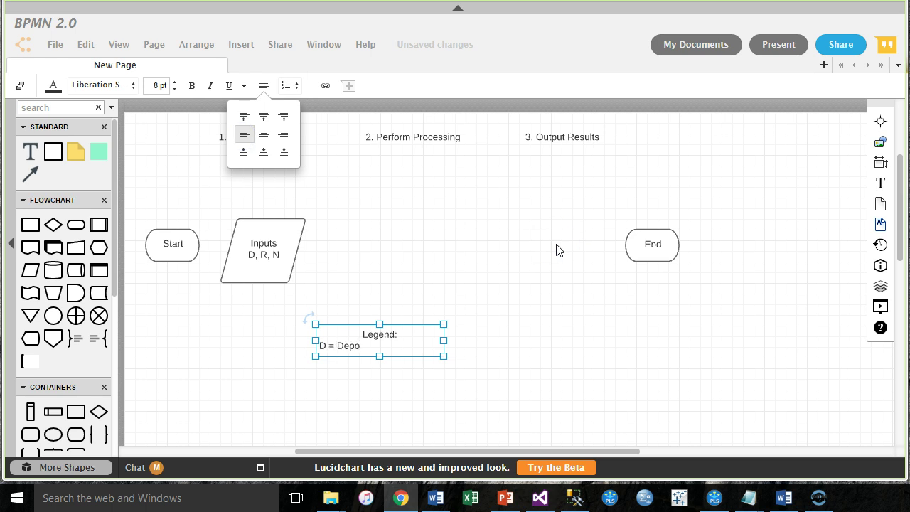
type("t")
key("Return")
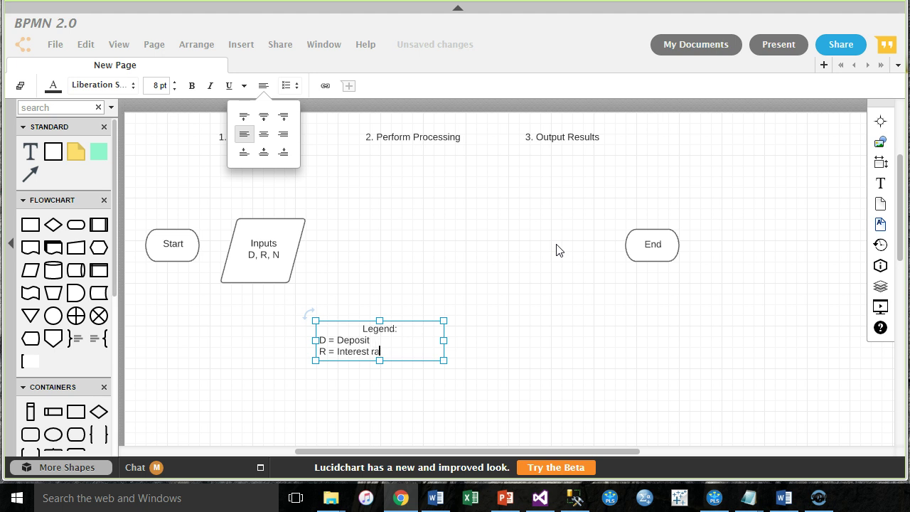
key("Return")
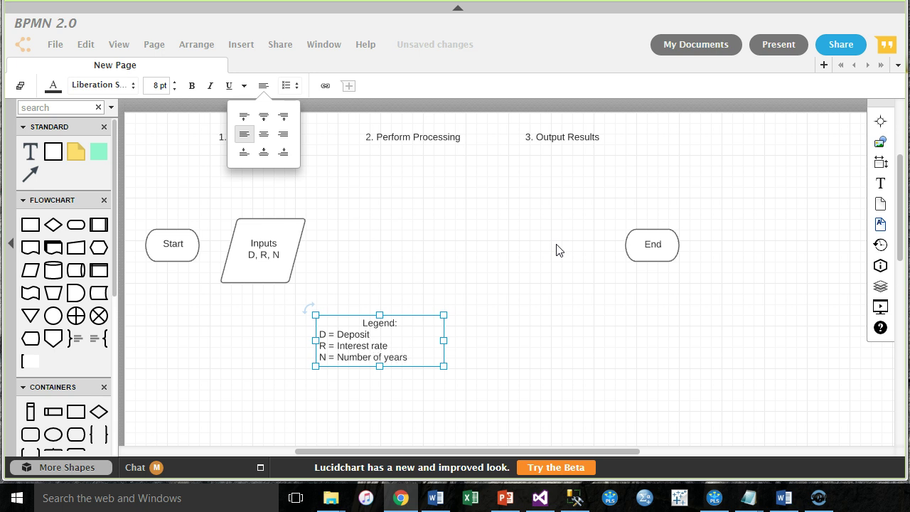
left_click(443, 419)
Step: Move the legend below Perform Processing and draw an arrow from Start to Inputs
left_click_drag(370, 361, 402, 368)
left_click(261, 246)
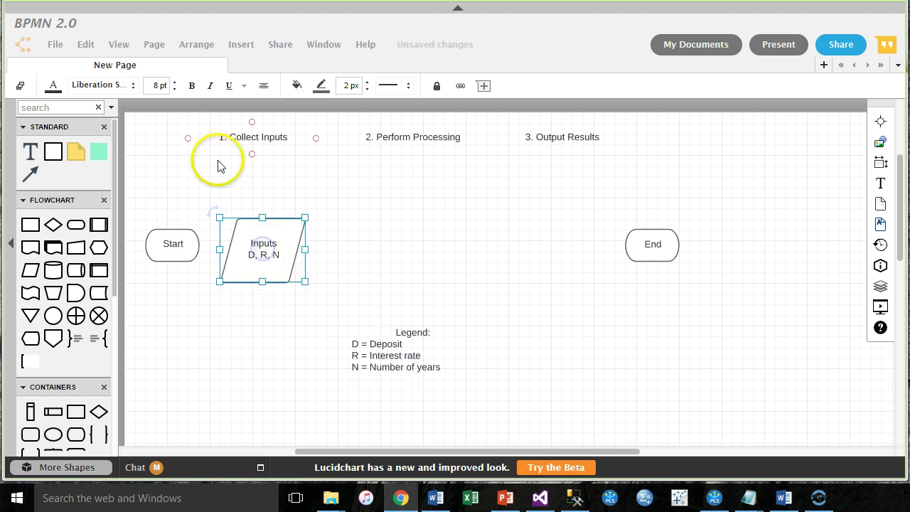
left_click(384, 87)
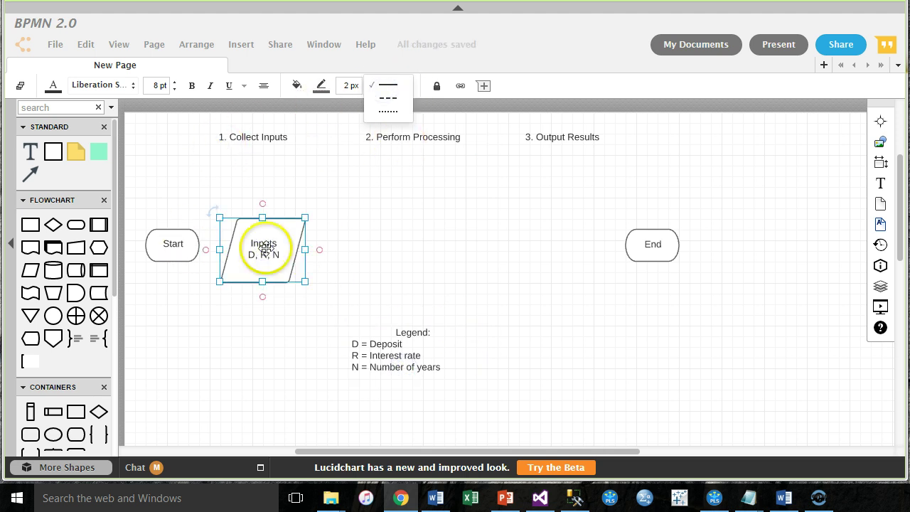
left_click_drag(198, 244, 228, 250)
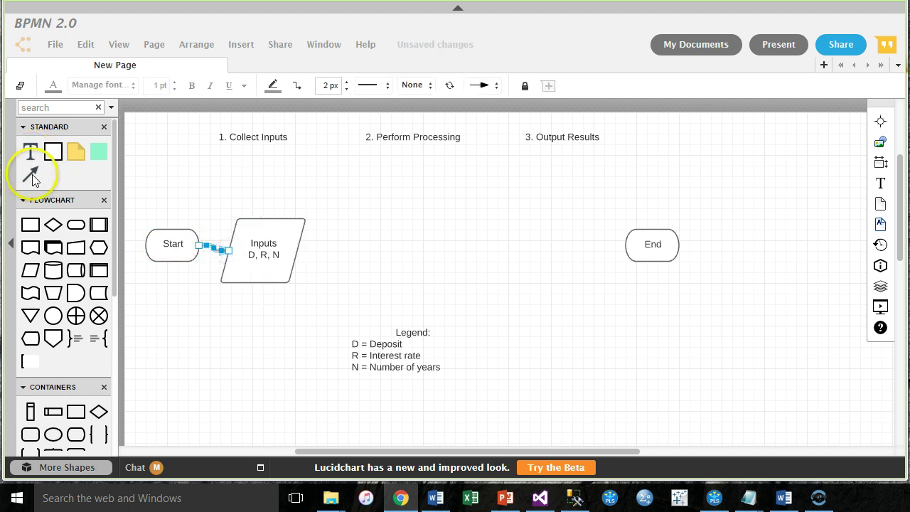
mouse_move(280, 238)
left_mouse_down()
mouse_move(284, 231)
mouse_move(266, 238)
mouse_move(273, 244)
left_mouse_up()
left_click(254, 351)
left_click(164, 241)
left_click(258, 337)
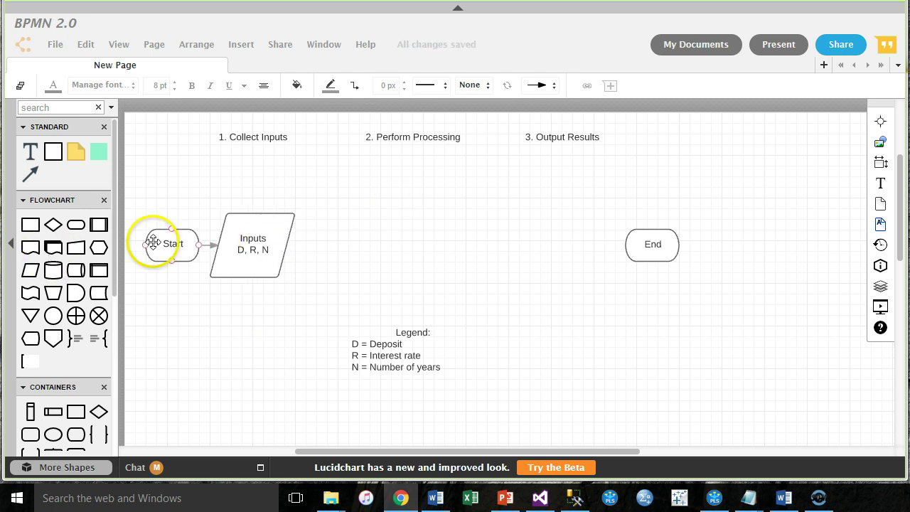
left_click(242, 243)
Step: Add a Process box under Perform Processing, shift Inputs right, and begin its 'B =' label
left_click_drag(30, 226, 410, 237)
left_click(260, 277)
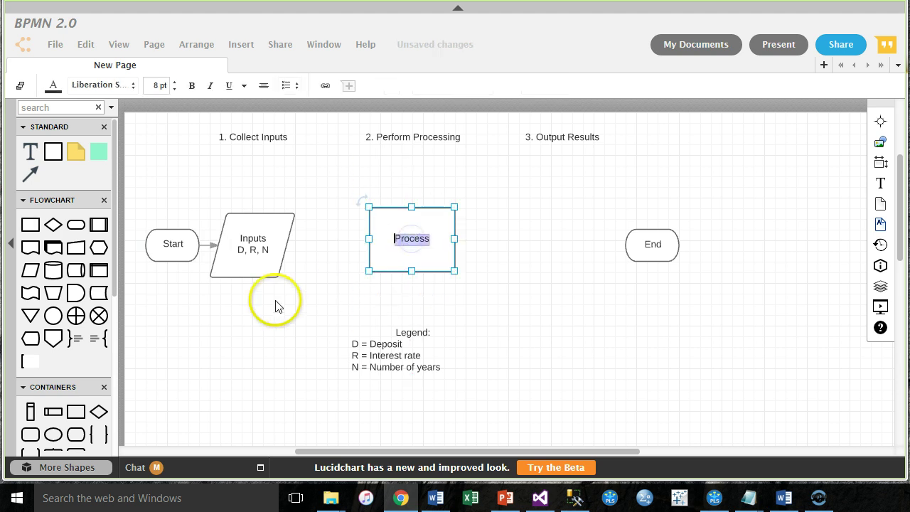
left_click_drag(260, 241, 282, 240)
left_click(413, 239)
double_click(415, 241)
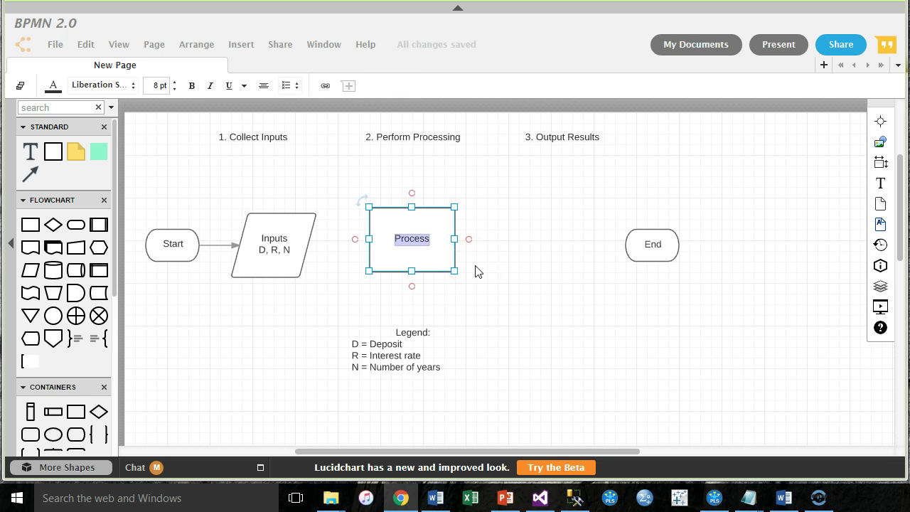
type("B =")
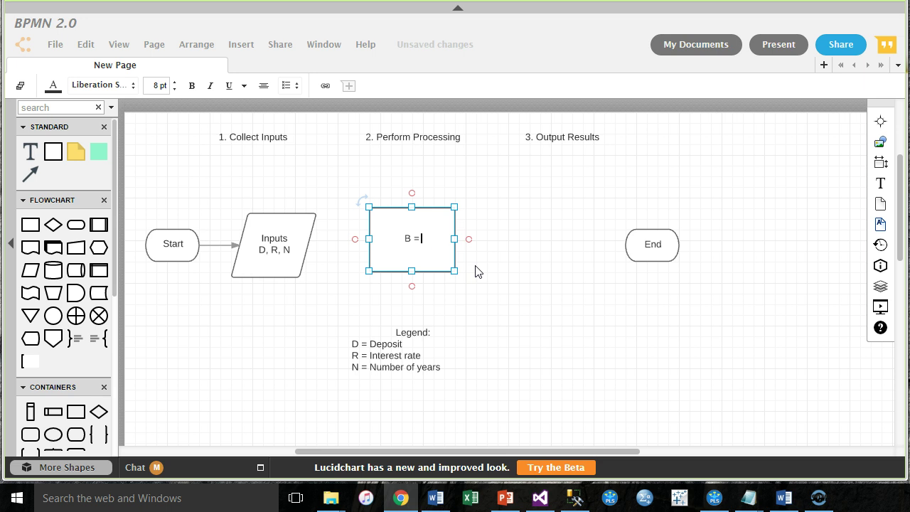
Step: Bring up PowerPoint slide 12 to check the formula Balance = D * (1 + R) ^ n
key("super+Tab")
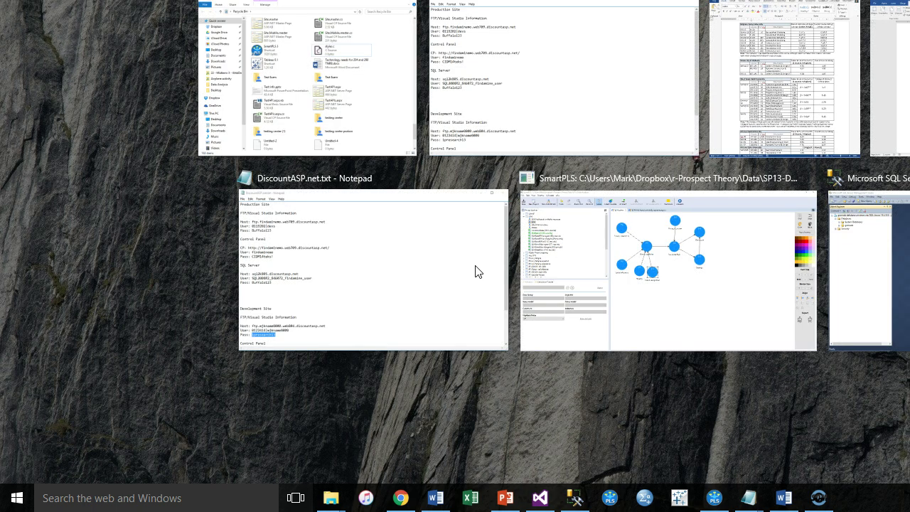
key("Escape")
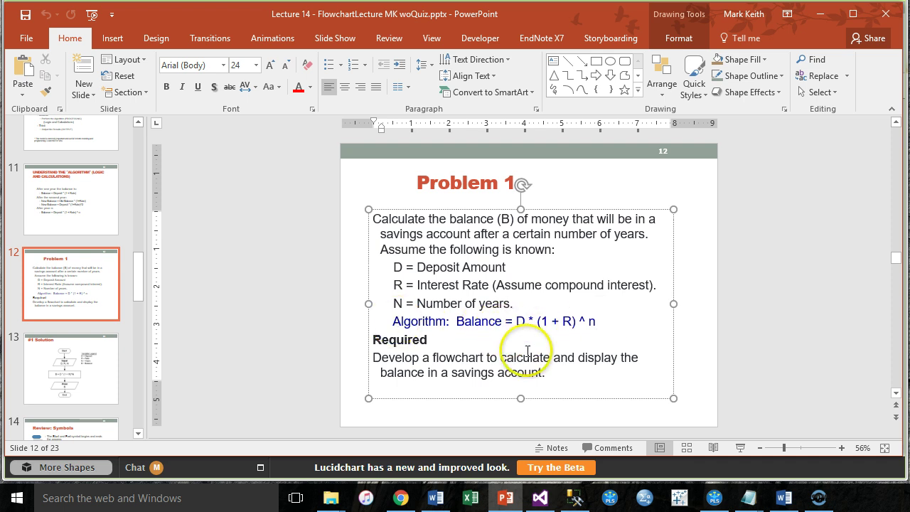
key("super+Tab")
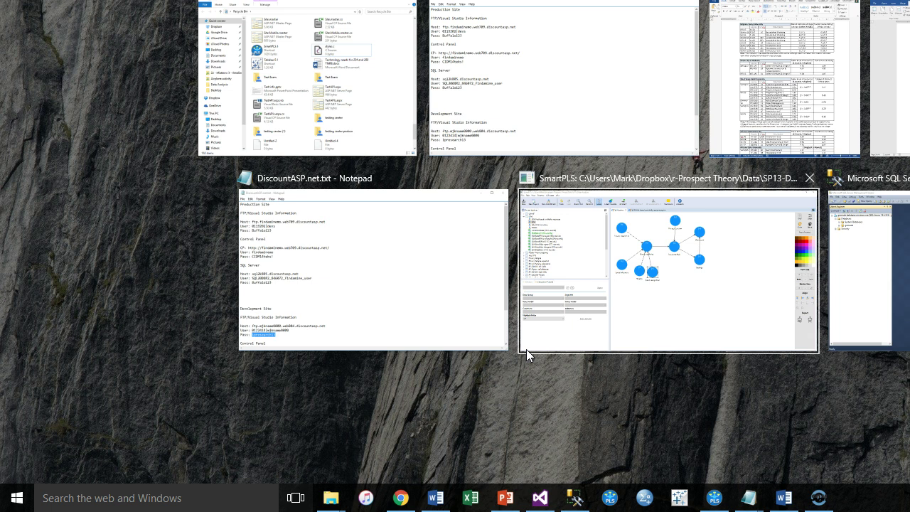
key("Escape")
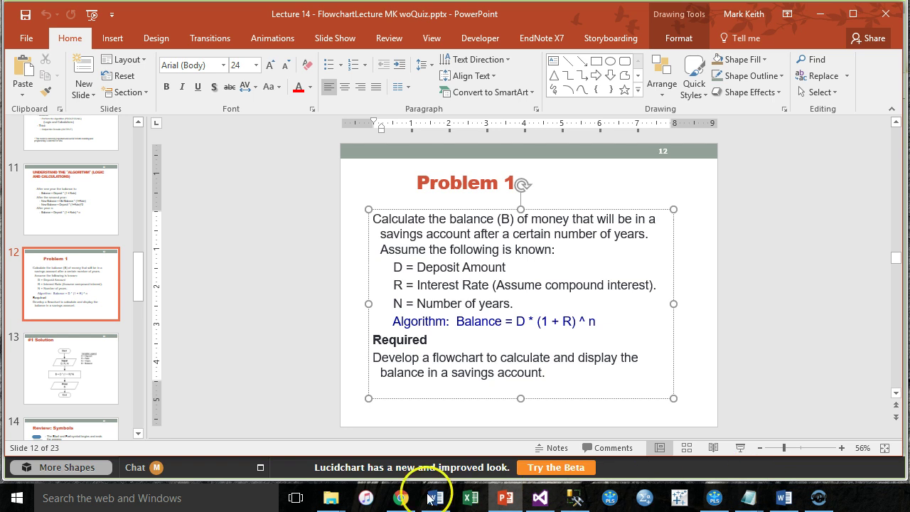
Step: Finish the process box formula by adding 'D * (1 + R) ^ N' after 'B ='
left_click(401, 498)
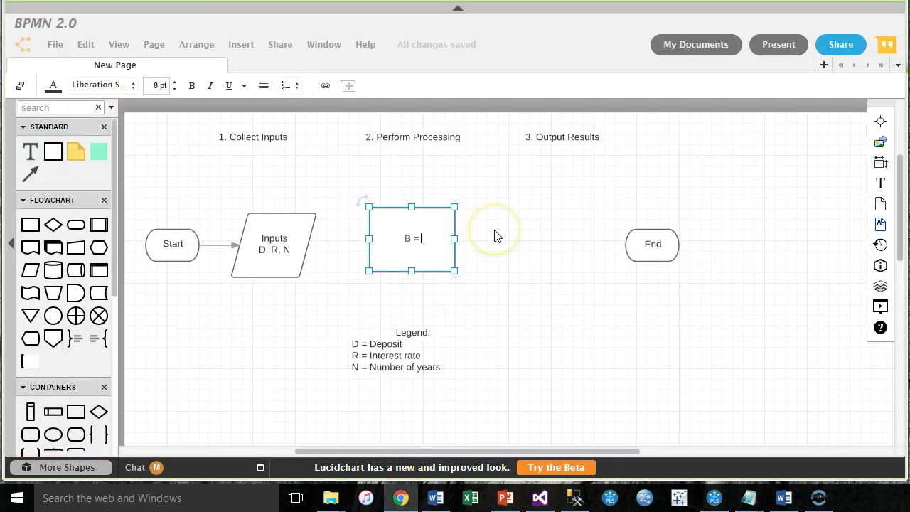
type("D * (1 +")
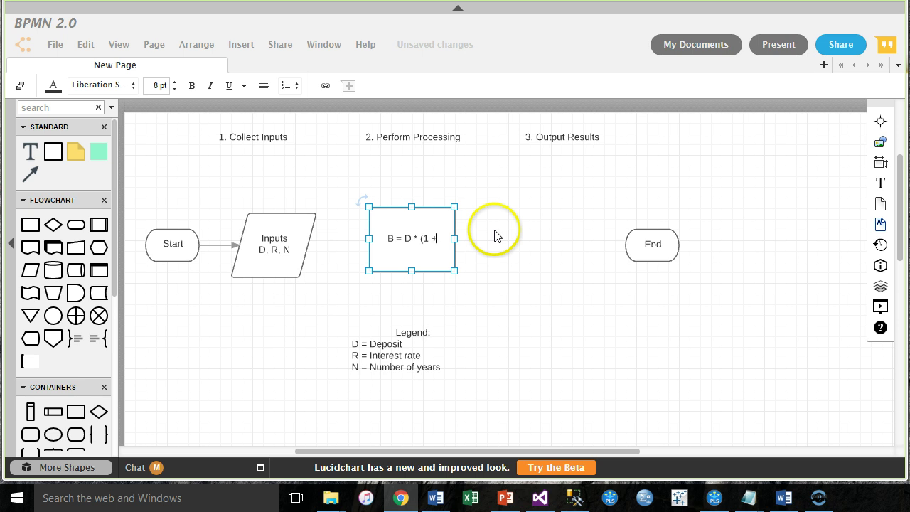
type(" R)")
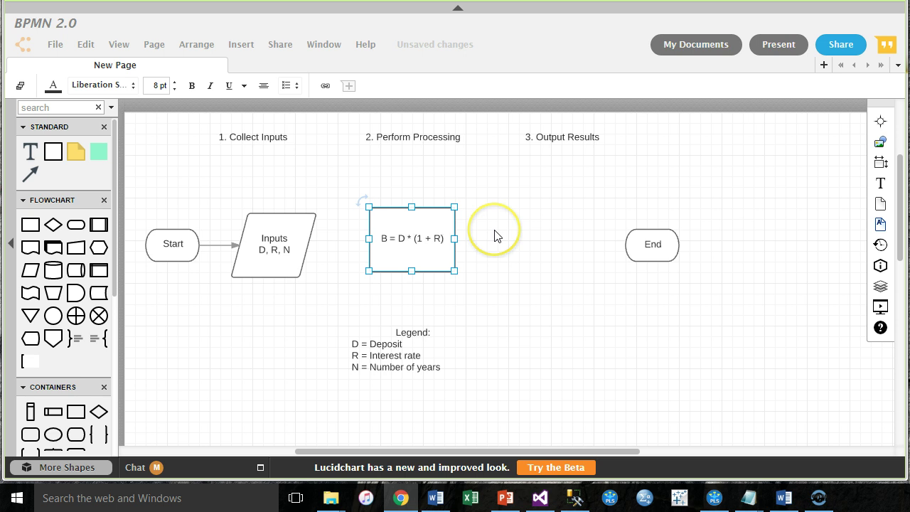
type(" ^ N")
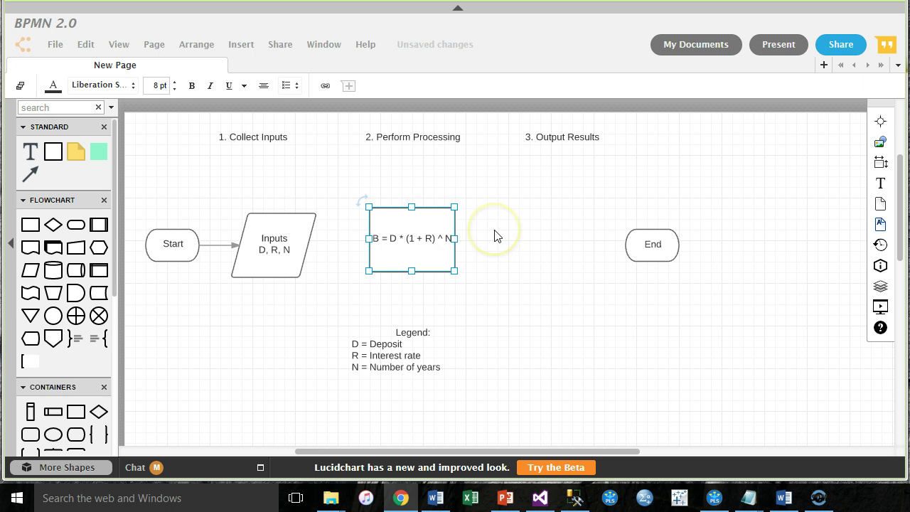
left_click(516, 238)
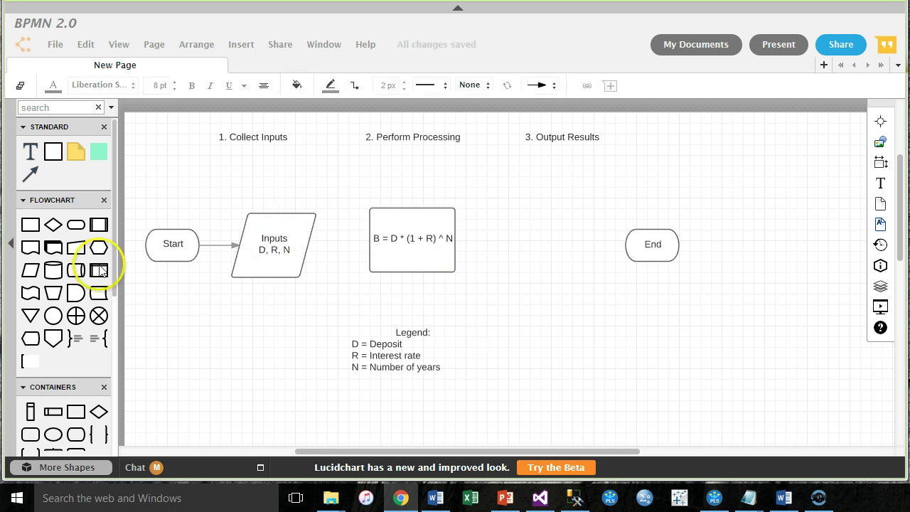
Step: Draw an arrow from the Inputs parallelogram to the formula box
left_click(287, 238)
left_click(32, 174)
left_click_drag(29, 175, 373, 242)
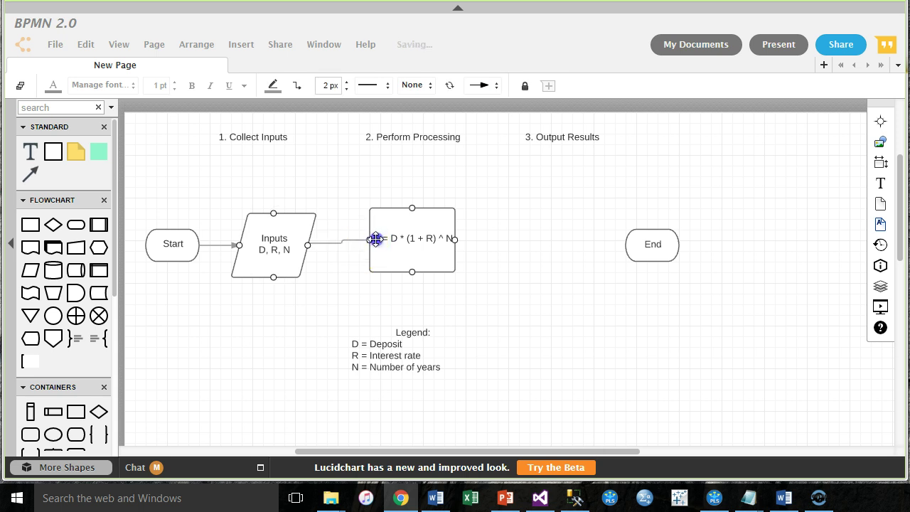
left_click(307, 244)
mouse_move(303, 246)
left_mouse_down()
mouse_move(358, 263)
mouse_move(298, 244)
mouse_move(306, 241)
left_mouse_up()
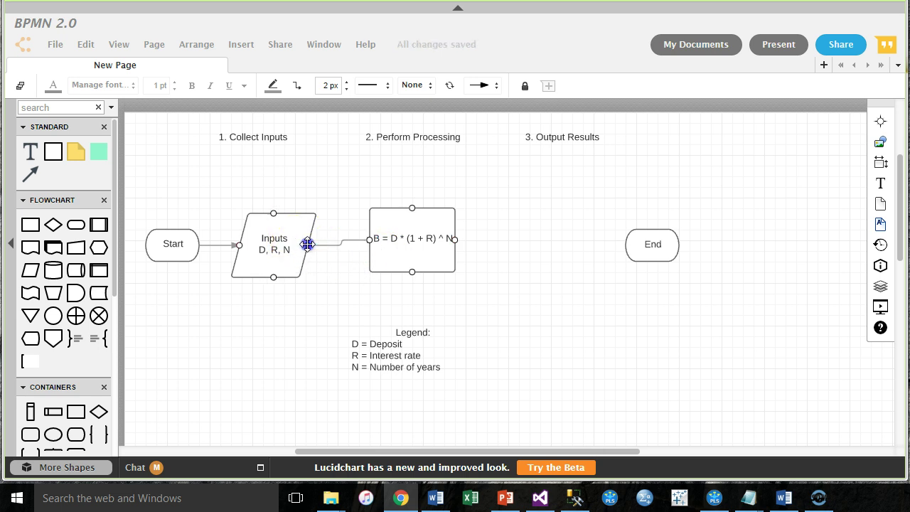
Step: Reconnect the arrow and nudge the formula box down to sit level with Inputs
left_click(402, 238)
key("Down")
key("Down")
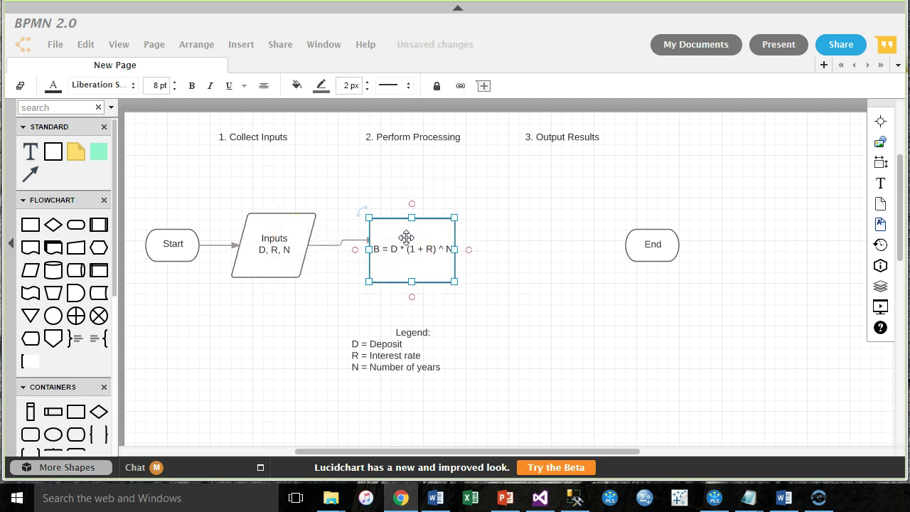
key("Up")
key("Up")
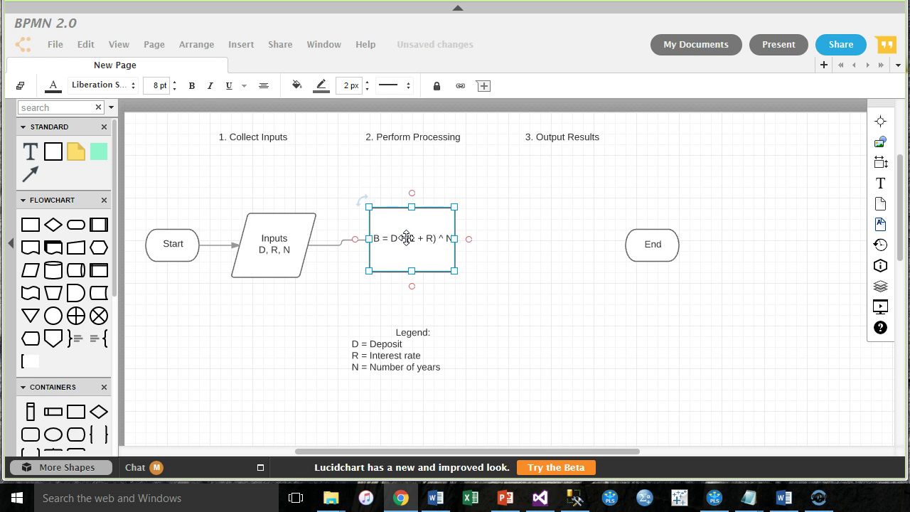
left_click(389, 87)
left_click_drag(308, 248, 370, 238)
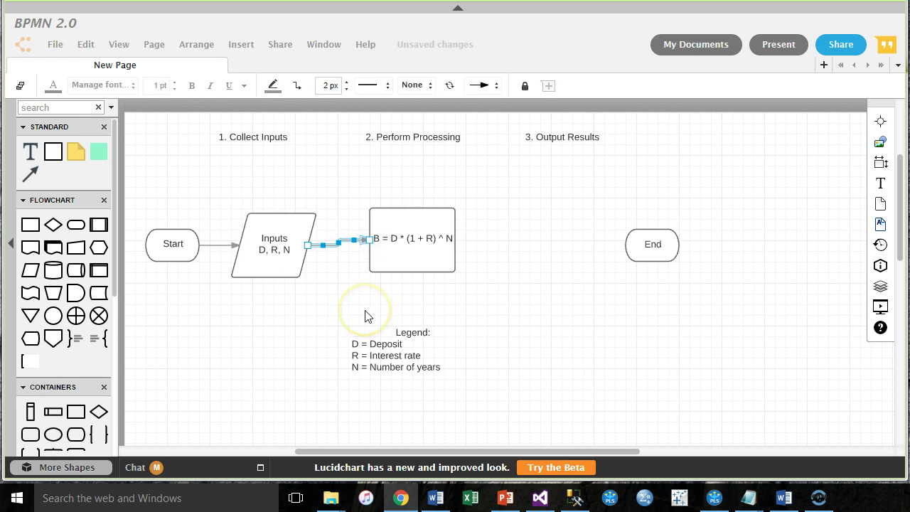
left_click(404, 260)
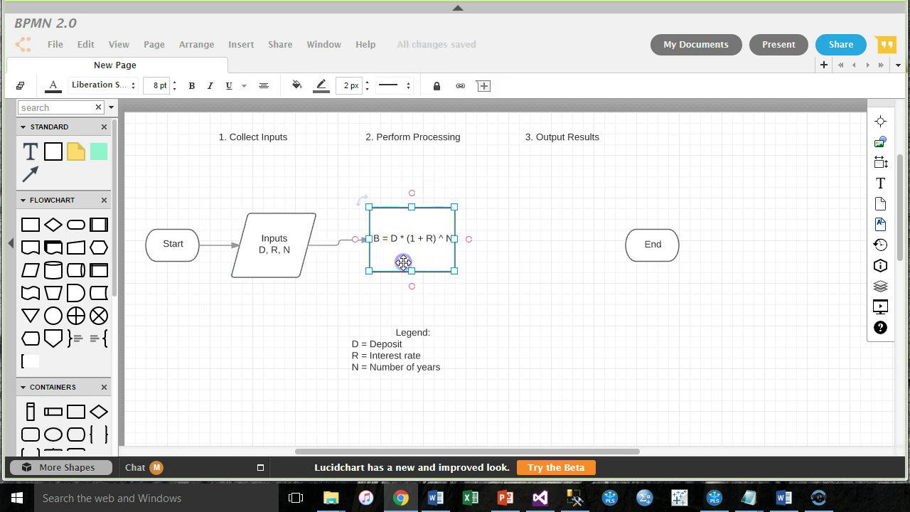
mouse_move(404, 263)
left_mouse_down()
mouse_move(403, 280)
mouse_move(404, 263)
left_mouse_up()
key("Down")
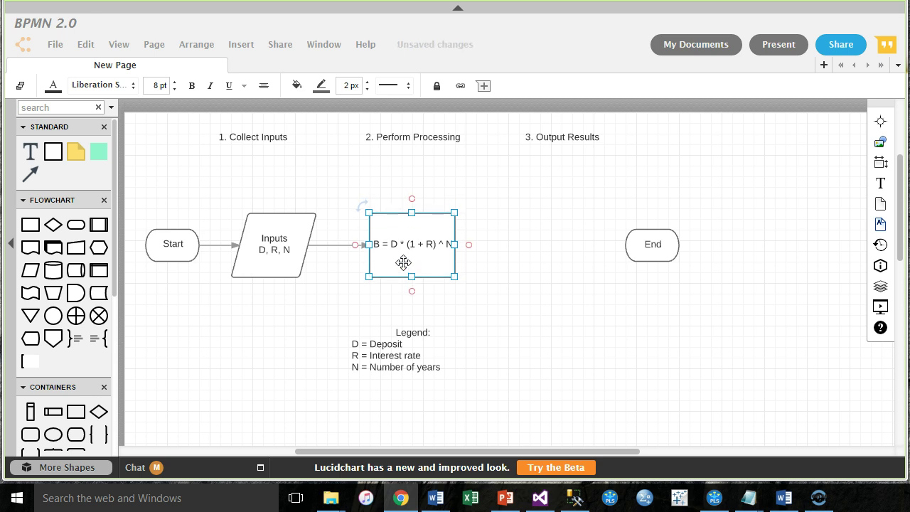
left_click(522, 256)
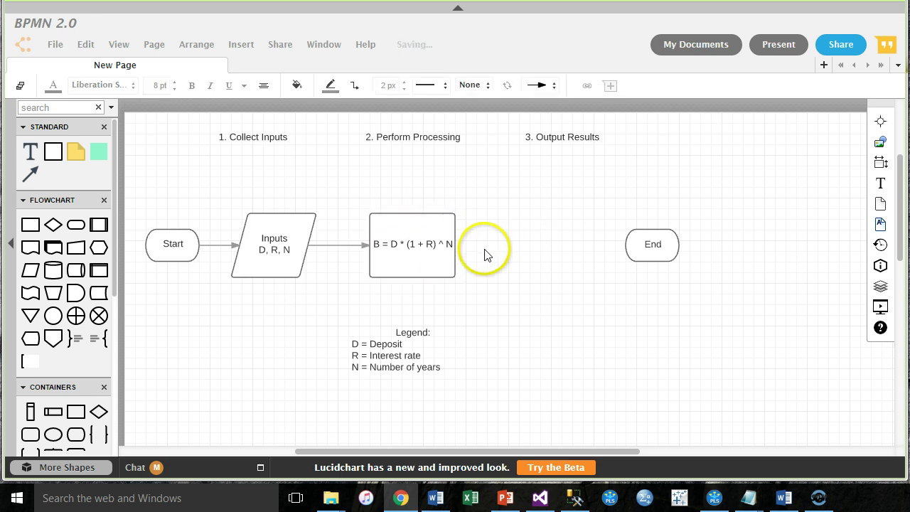
Step: Add a 'B = Balance (at a point in time)' line after Number of years in the legend and widen it
double_click(381, 366)
left_click(444, 366)
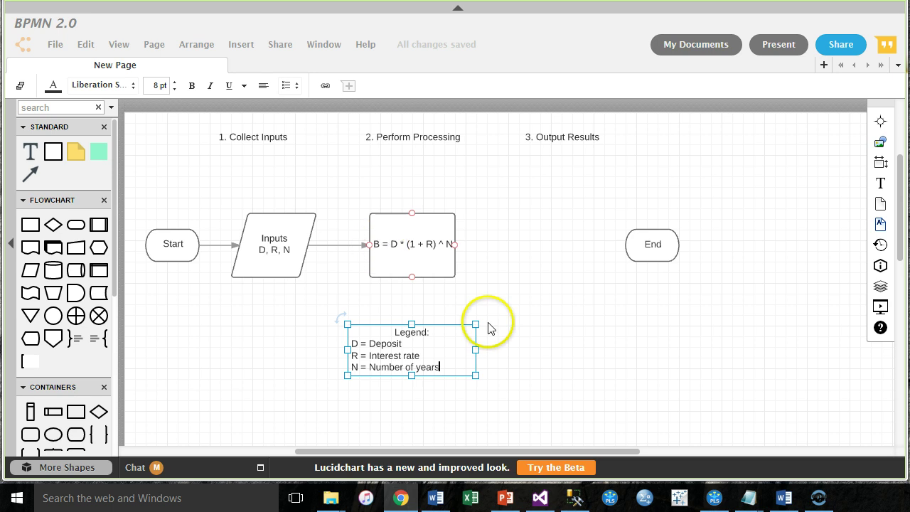
key("Return")
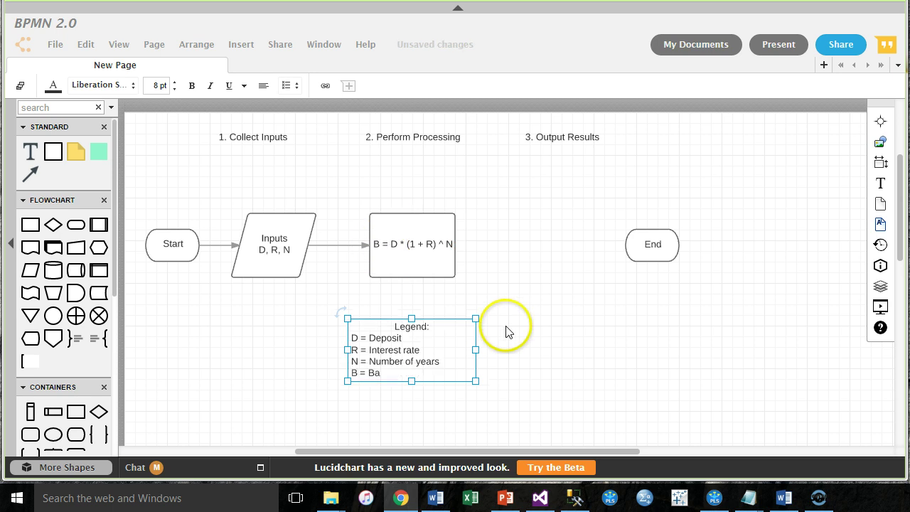
type("lance (at a point in time")
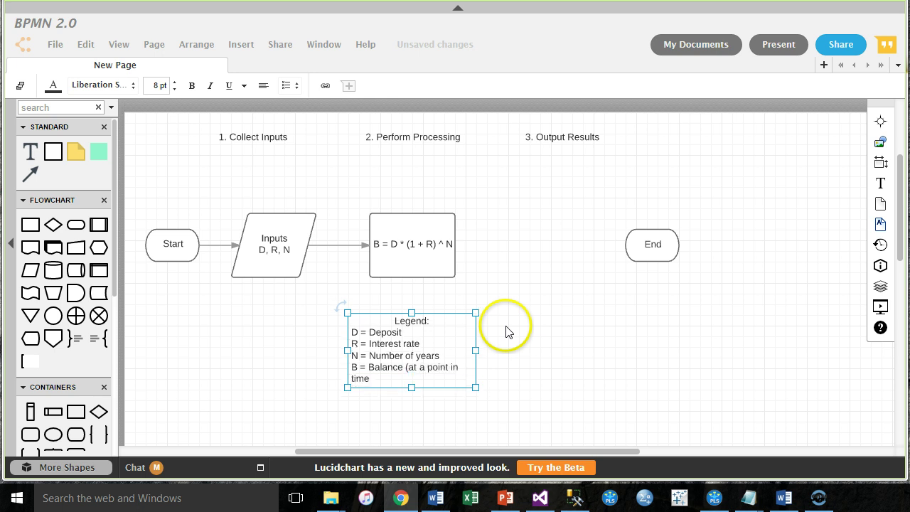
left_click_drag(475, 349, 496, 350)
left_click(567, 362)
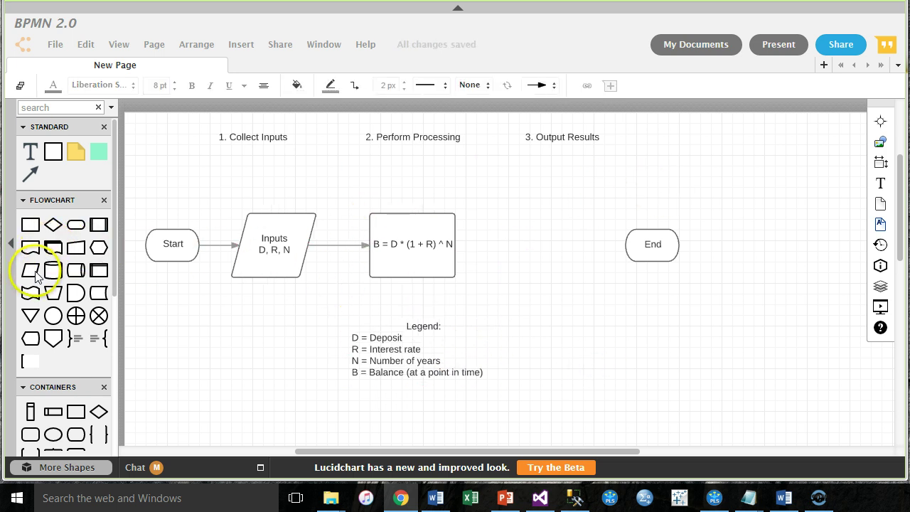
Step: Place a Data (I/O) parallelogram next to End and label it 'Display'
mouse_move(31, 270)
left_click_drag(34, 276, 552, 244)
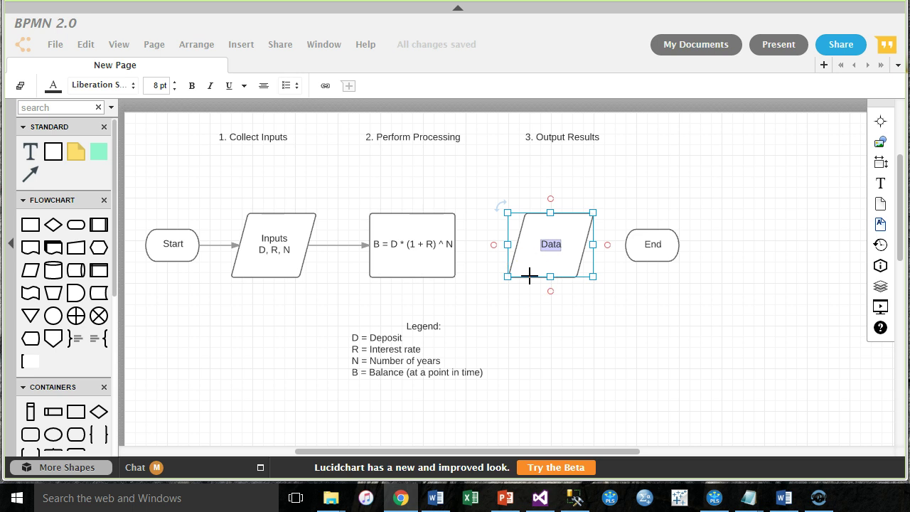
type("Ouput")
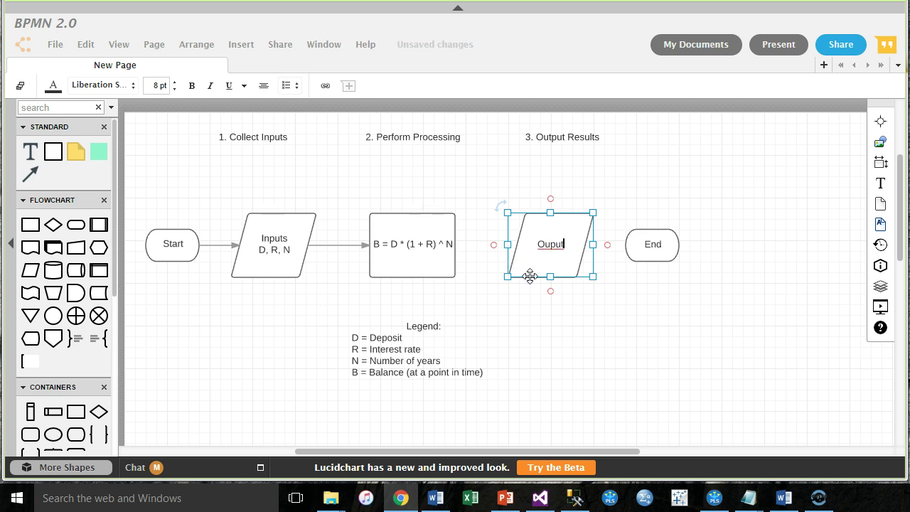
key("shift+Home")
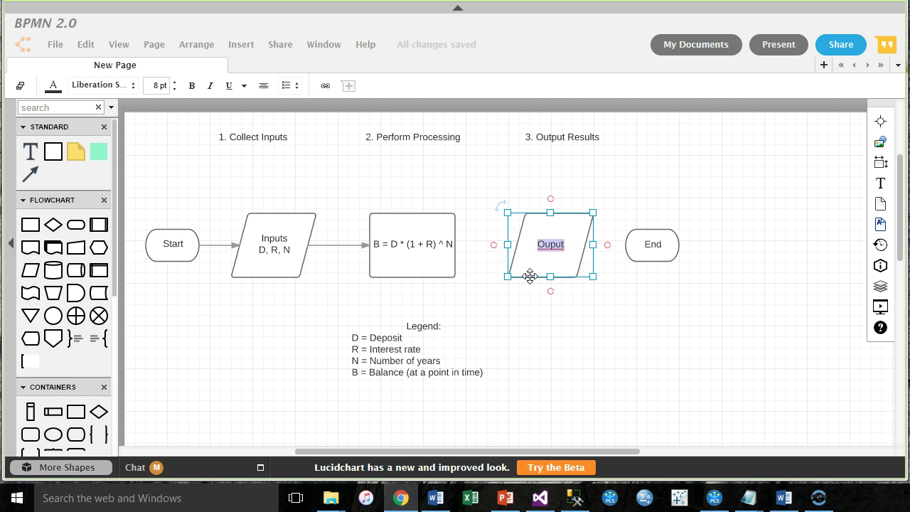
type("P")
type("rin")
key("BackSpace")
key("BackSpace")
key("BackSpace")
key("BackSpace")
type("rompt")
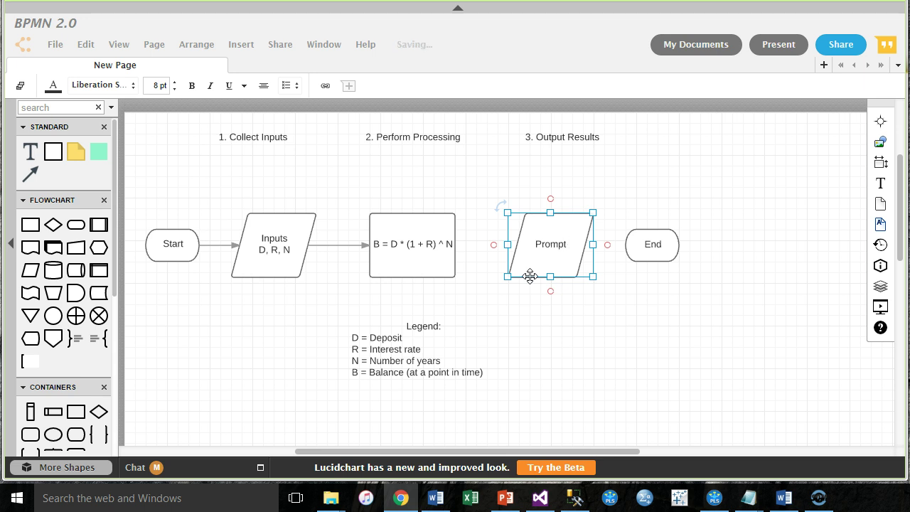
key("BackSpace")
key("BackSpace")
key("BackSpace")
type("Display")
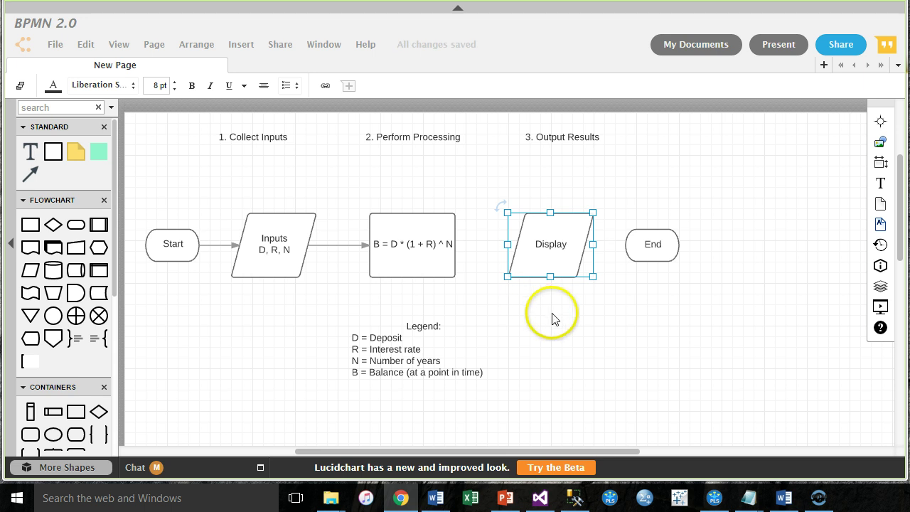
Step: Add a second line 'B, (D, R, N)' under 'Display' in the output shape
key("Return")
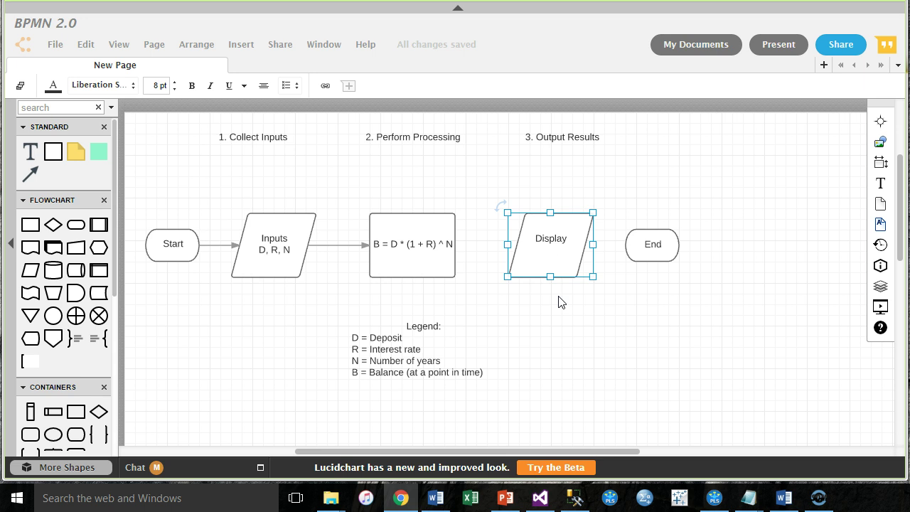
type("B")
type(", (D, R, N)")
left_click(559, 265)
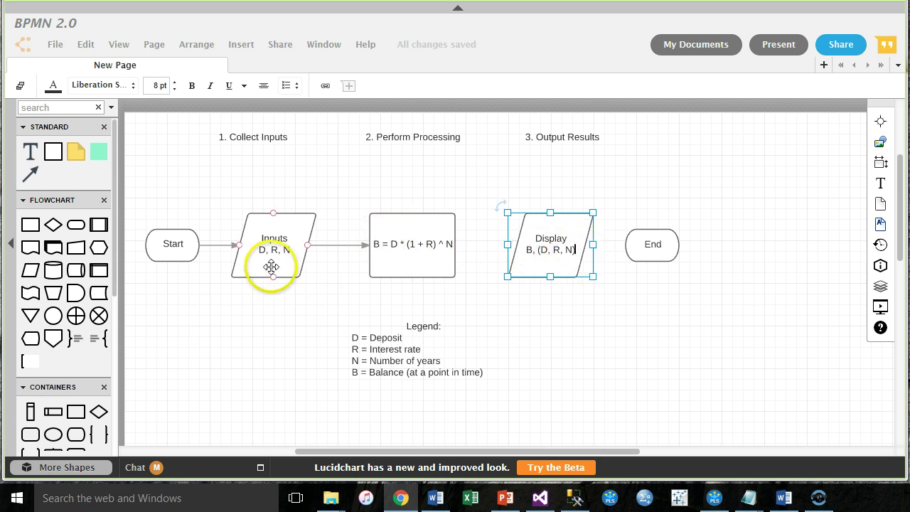
left_click(603, 348)
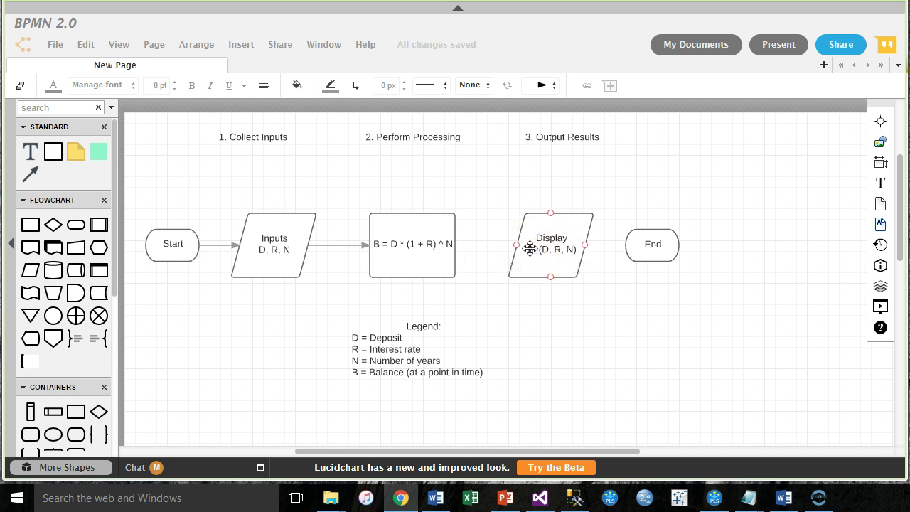
Step: Fix the comma after B on the Display shape's second line
double_click(530, 248)
type("B")
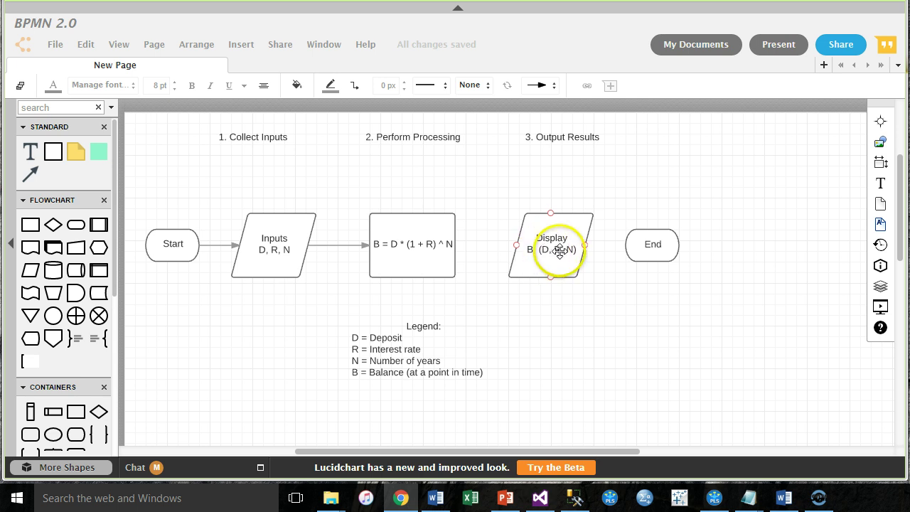
key("BackSpace")
type(",")
left_click(554, 294)
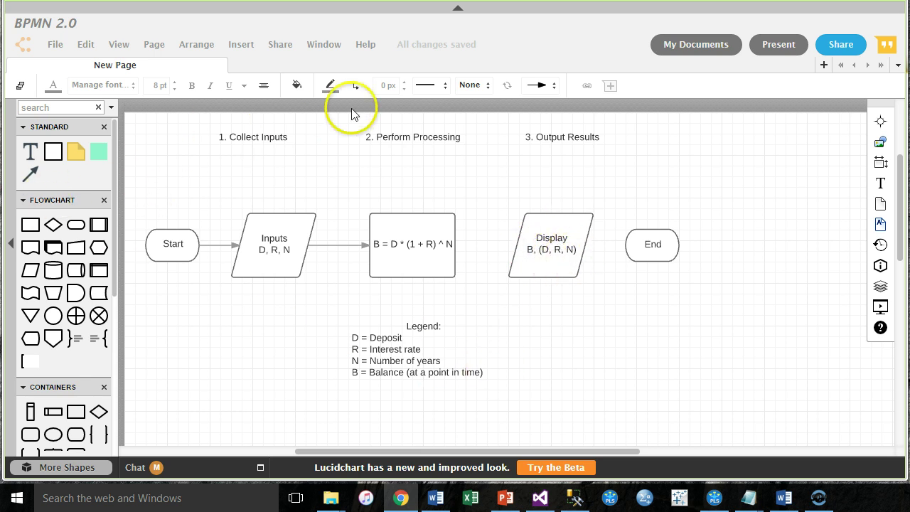
Step: Connect the formula box to Display and Display to End with arrows
left_click_drag(455, 244, 626, 245)
left_click(633, 351)
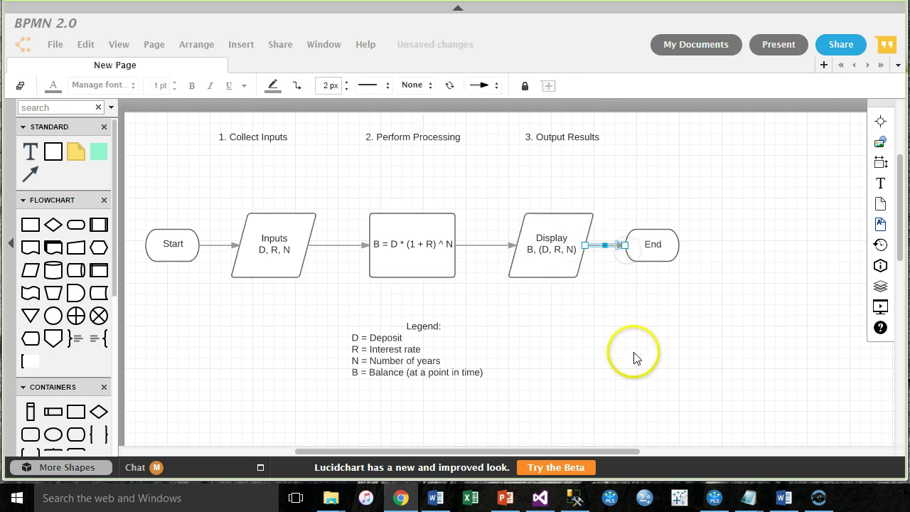